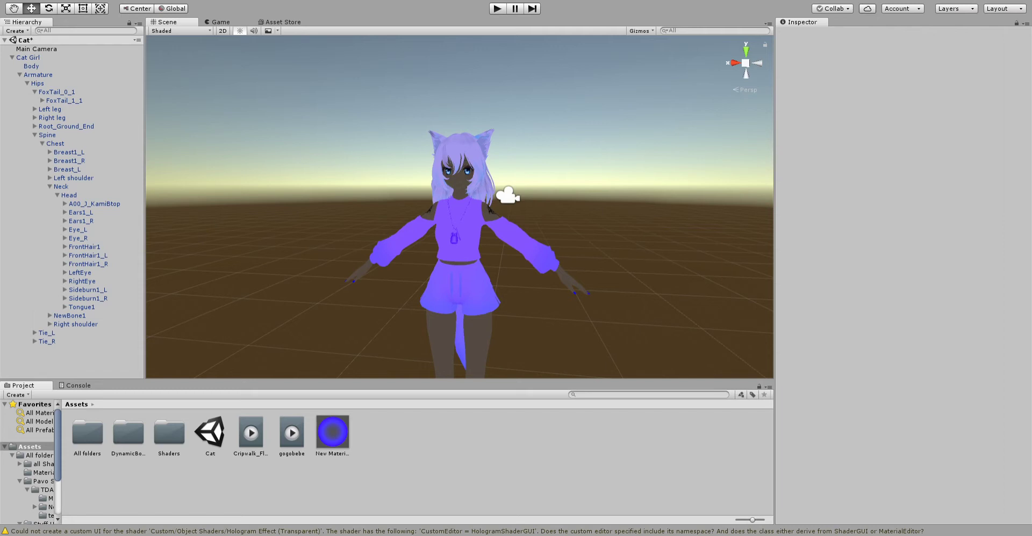
Import the Subfer - Better and gogobebe audio clips and the Audio_Source prefab into the Assets folder, and discard the MP4 video clip
left_click_drag(481, 455, 486, 457)
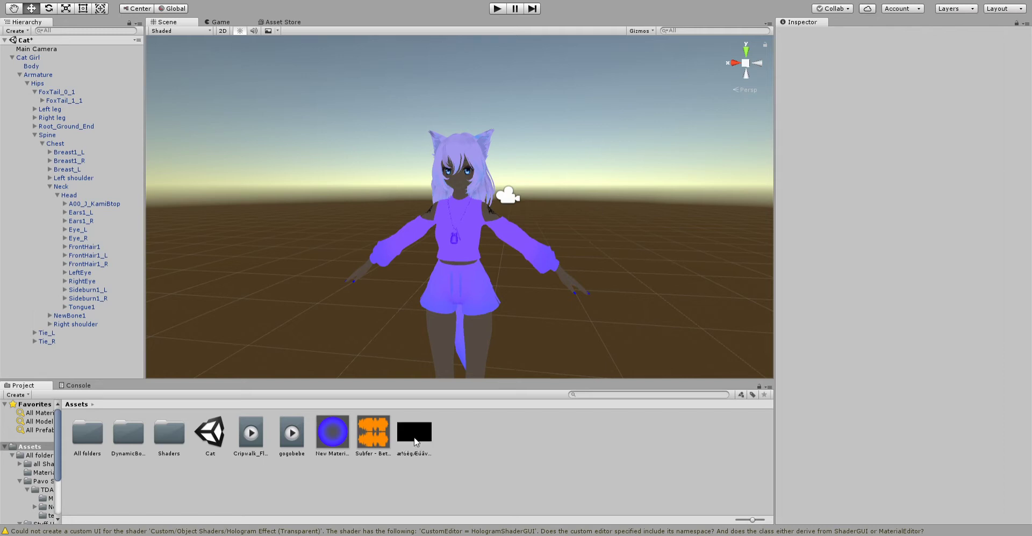
left_click(415, 438)
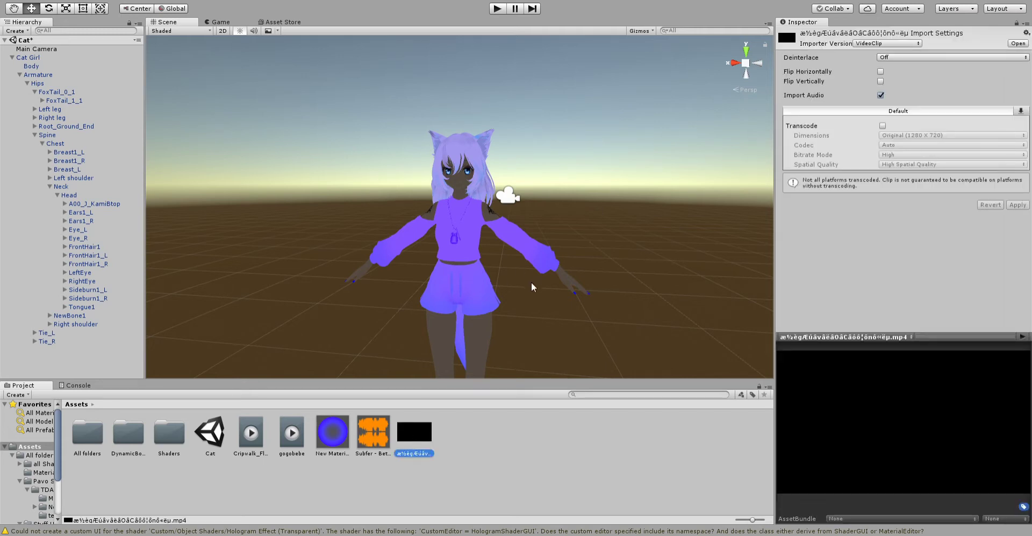
left_click(532, 282)
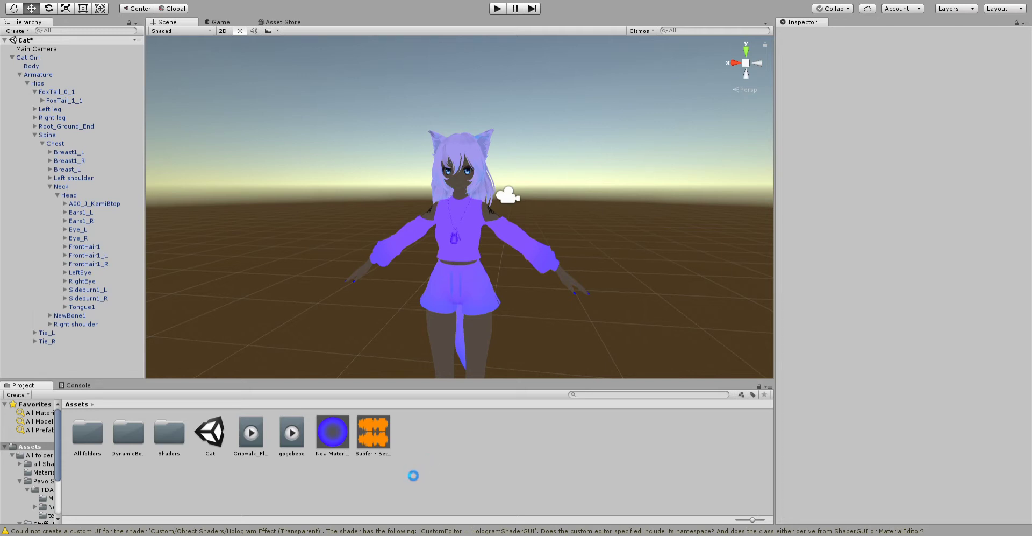
left_click_drag(453, 441, 454, 442)
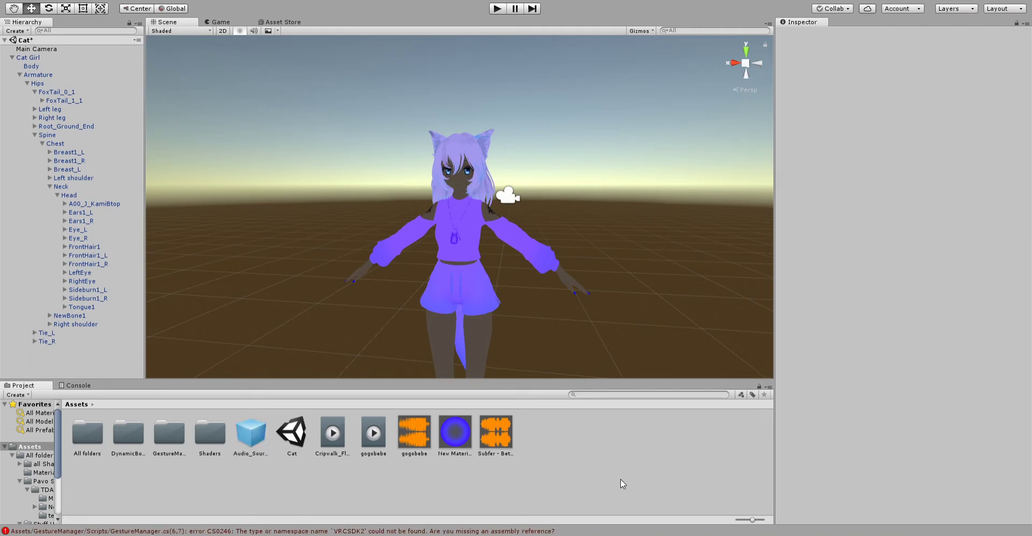
Add the Audio_Source prefab as a child of the Cat Girl avatar
left_click_drag(247, 338, 399, 323, "alt")
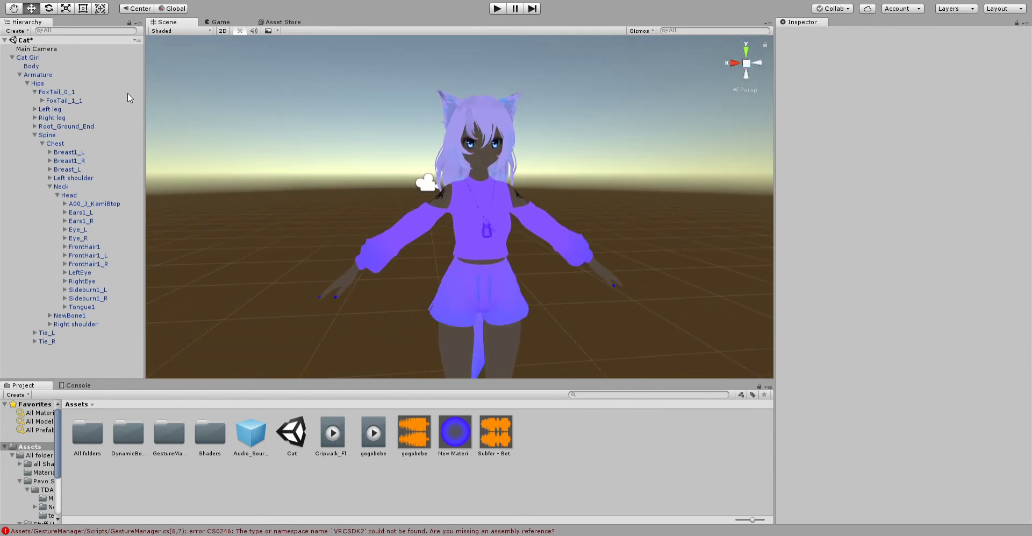
left_click_drag(144, 116, 231, 117)
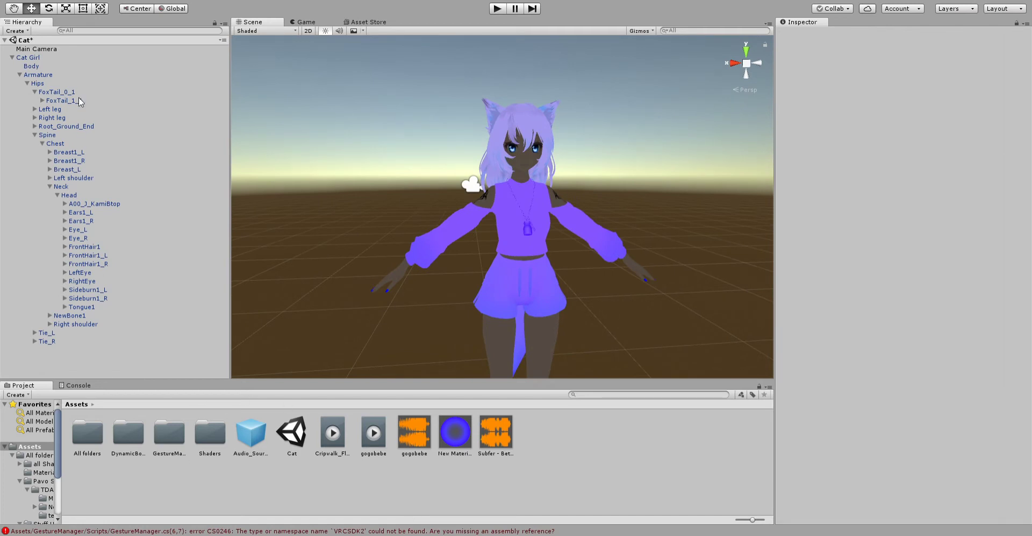
left_click(12, 57)
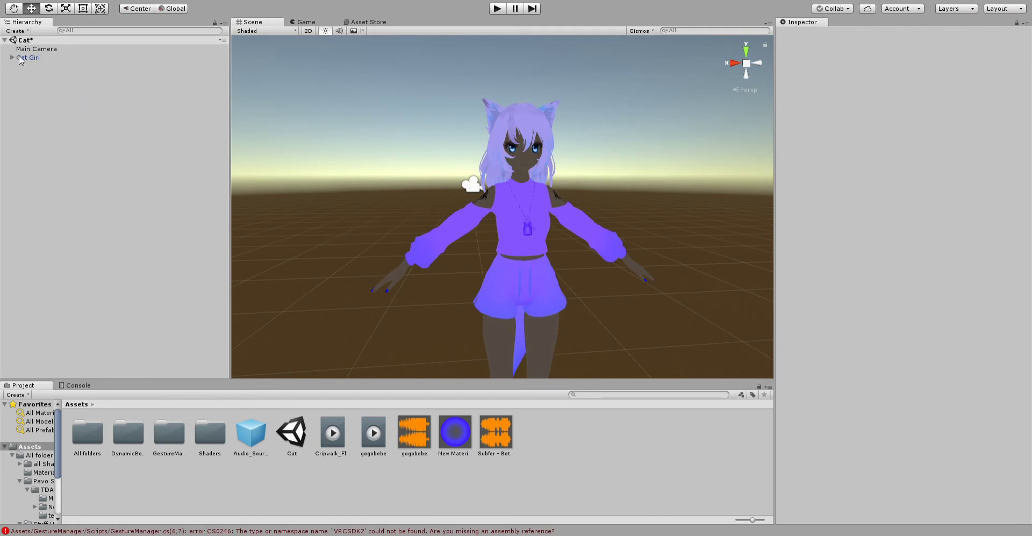
left_click(26, 58)
left_click_drag(455, 182, 479, 199, "alt")
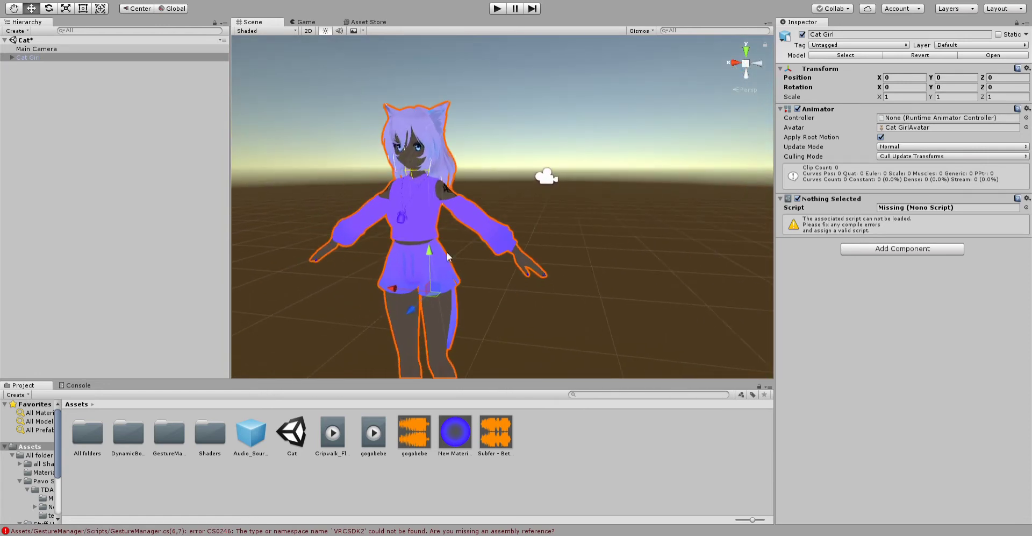
middle_click_drag(330, 238, 363, 236)
left_click_drag(246, 442, 32, 59)
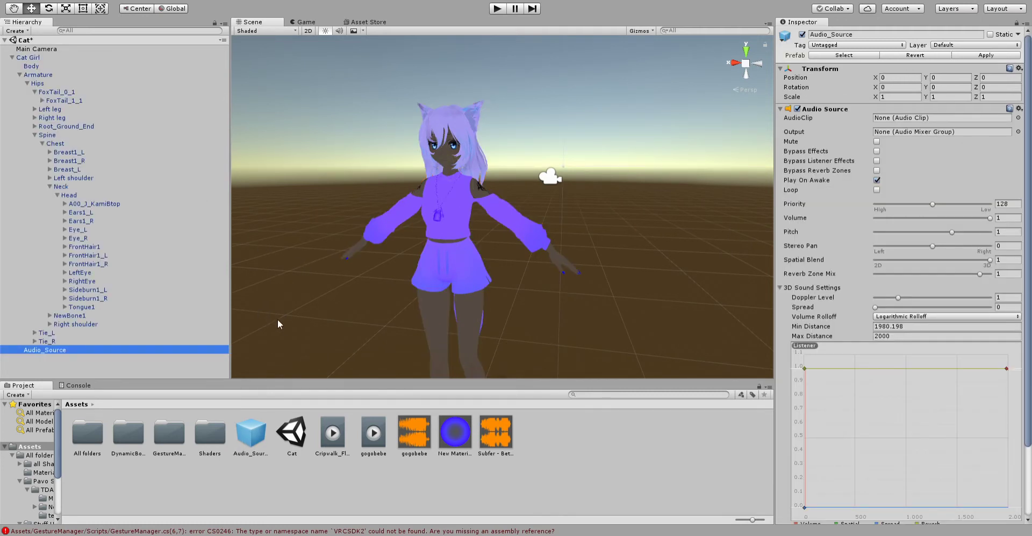
scroll(280, 320, "up", 5)
scroll(279, 320, "down", 3)
right_click_drag(242, 305, 279, 330)
middle_click_drag(278, 344, 337, 300)
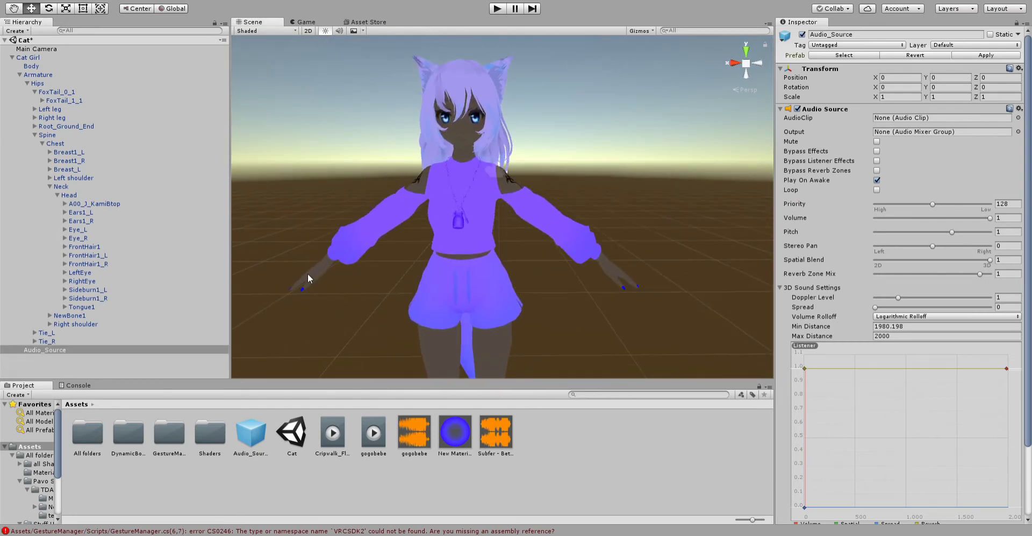
Duplicate the Audio_Source object under Cat Girl
left_click(97, 371)
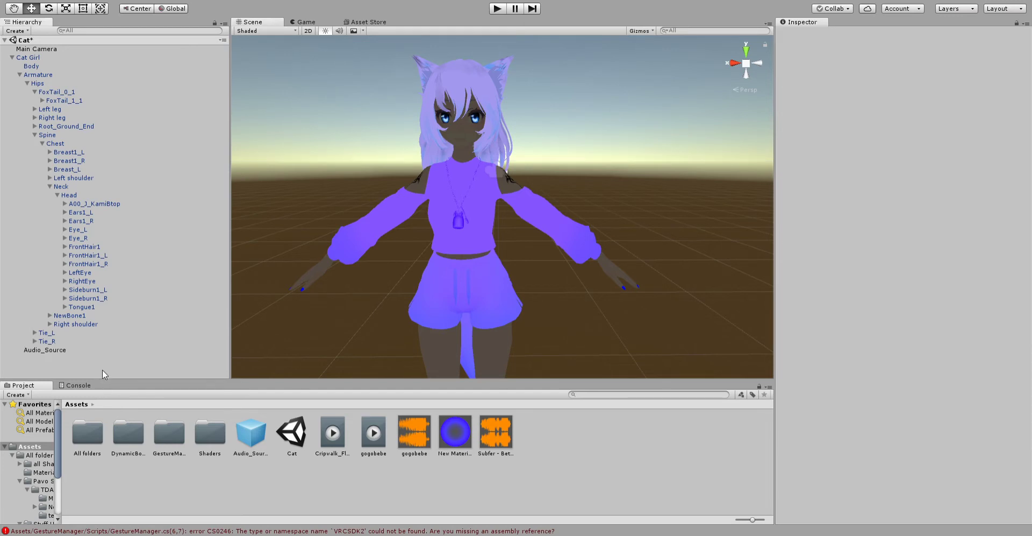
left_click(75, 347)
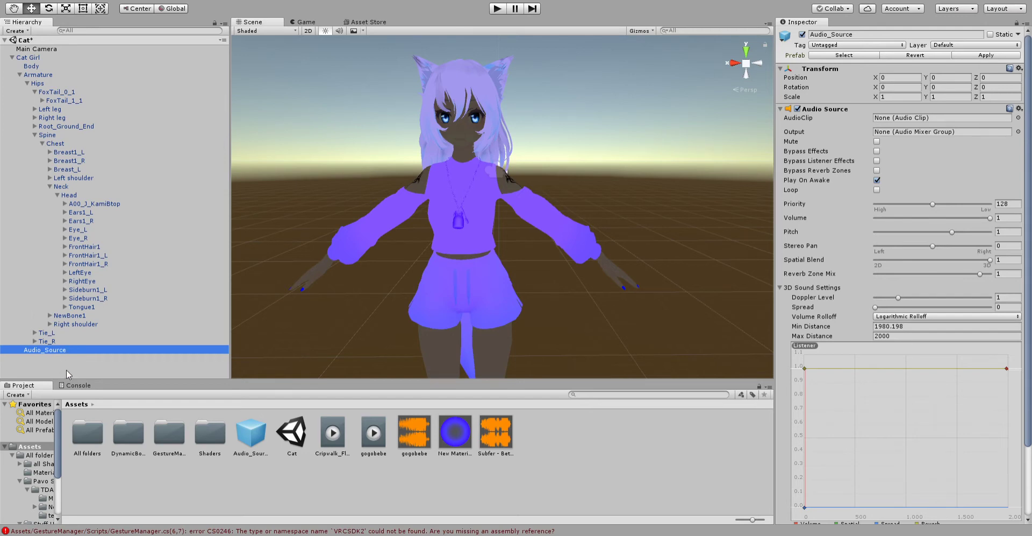
key("ctrl+d")
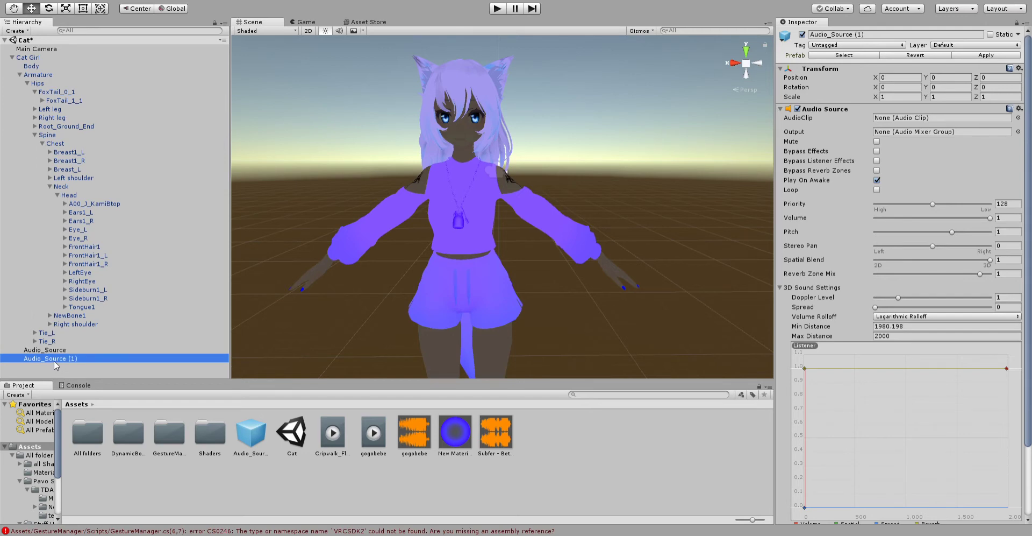
left_click(60, 368)
left_click(53, 351)
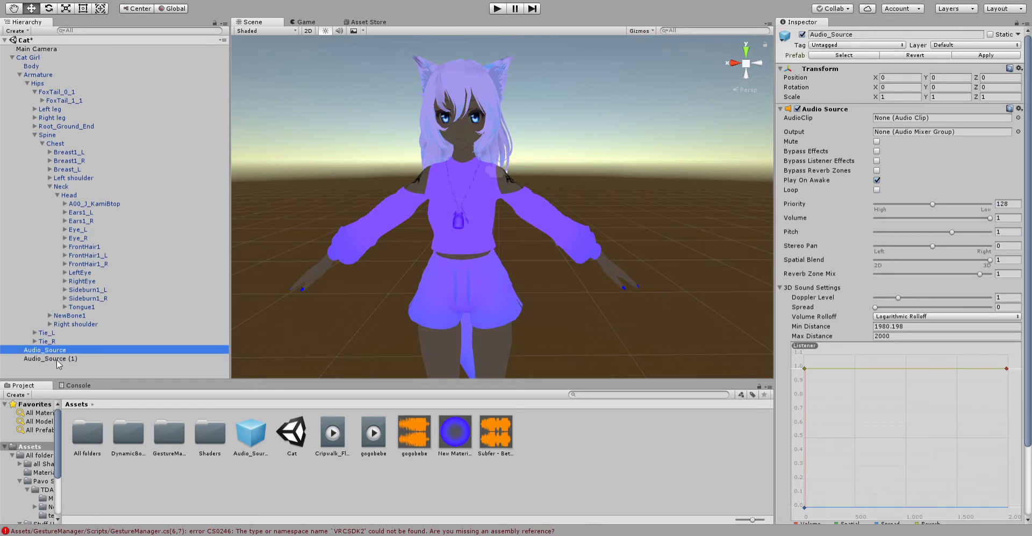
left_click(57, 358)
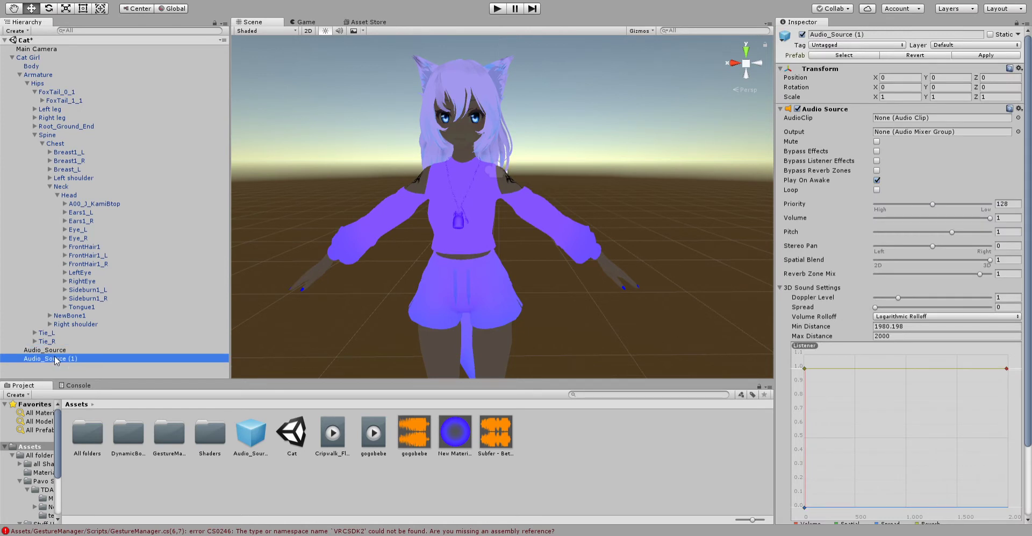
Assign the gogobebe audio clip to the original Audio_Source object and rename it GOGOBEBE
left_click(54, 351)
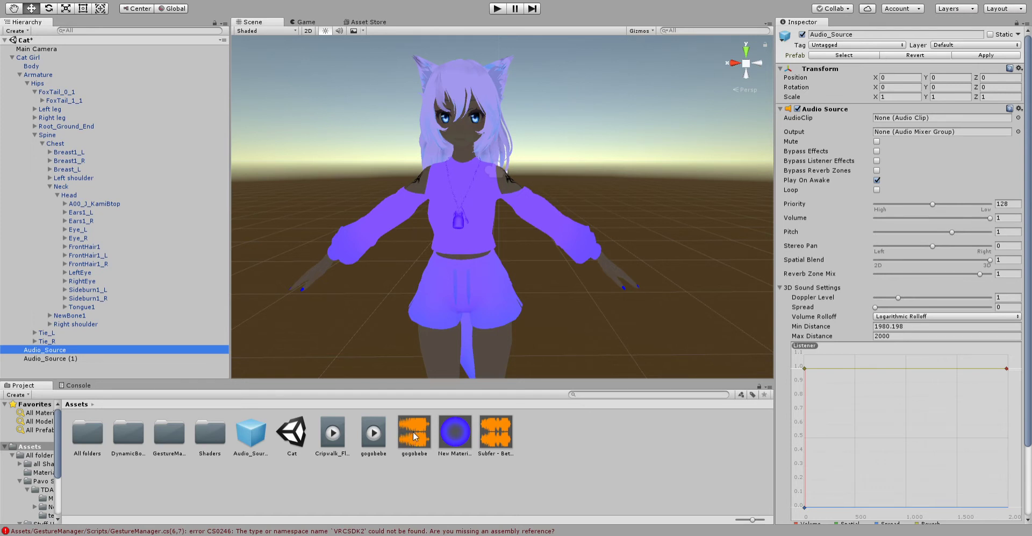
left_click_drag(411, 446, 902, 120)
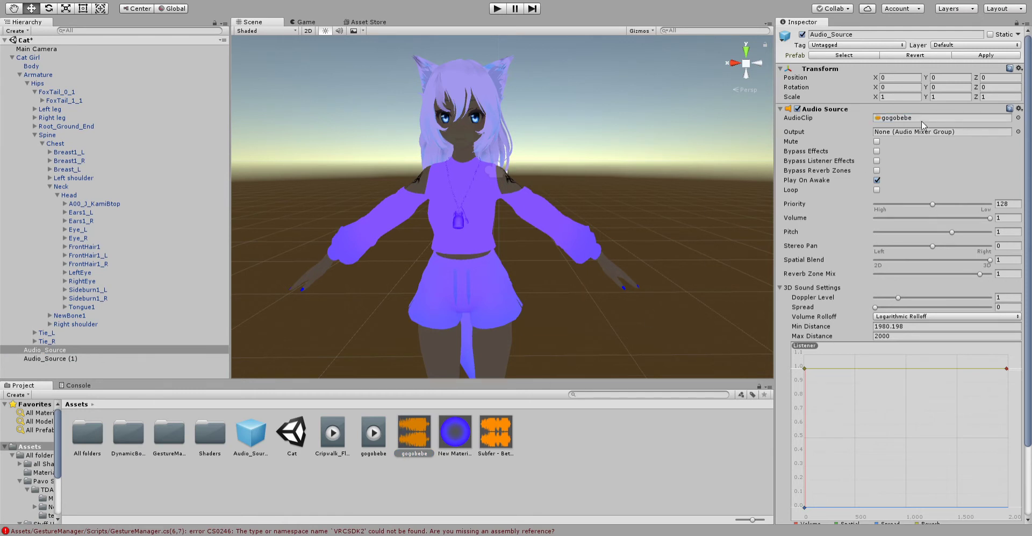
left_click(895, 34)
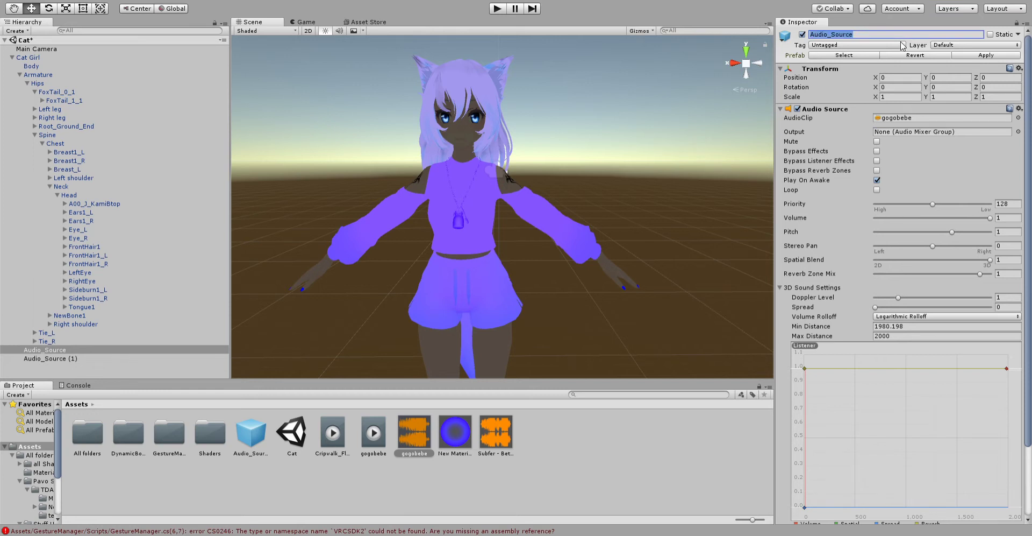
type("GOGOBEBE")
left_click(340, 489)
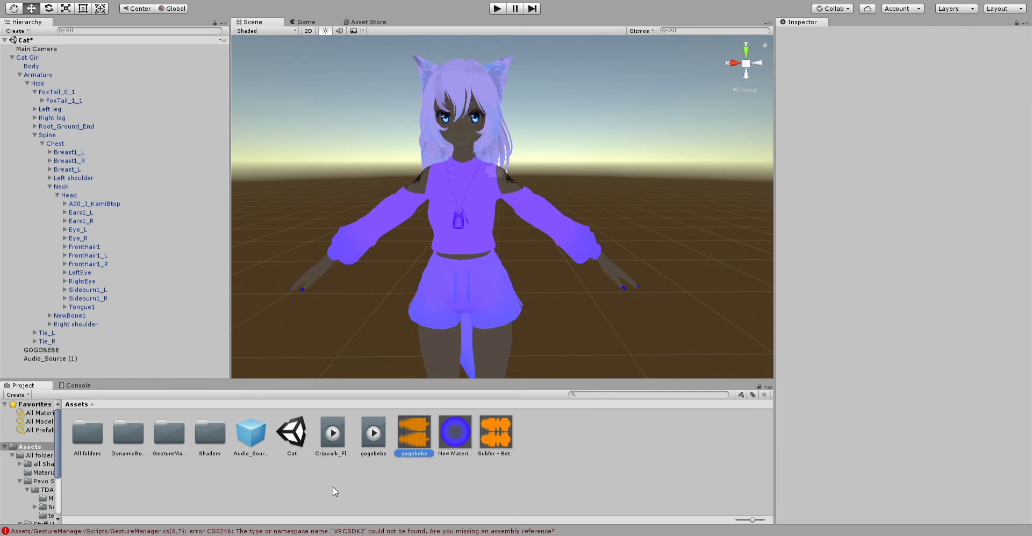
Assign the Subfer - Better audio clip to the duplicated audio source and rename it better
left_click(50, 358)
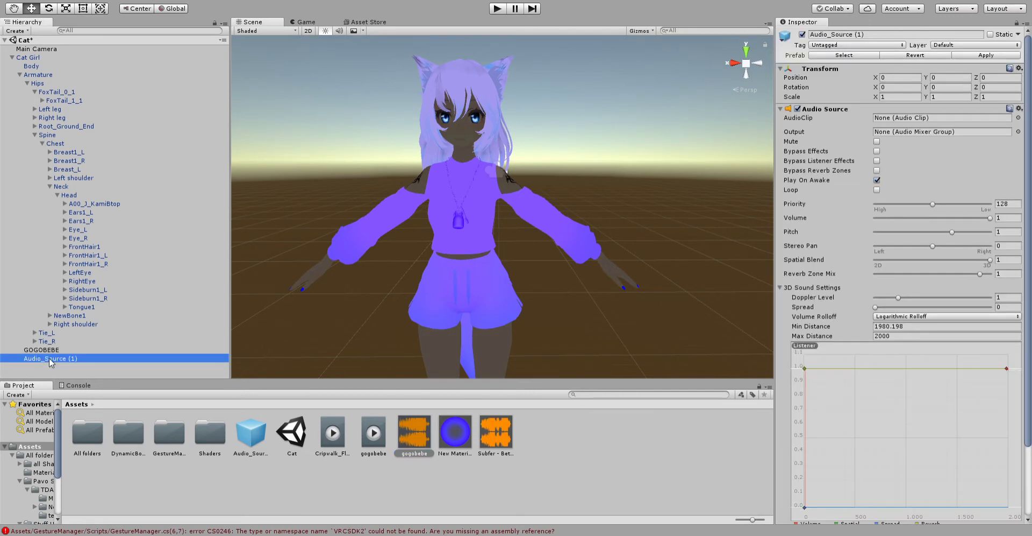
left_click_drag(495, 433, 925, 119)
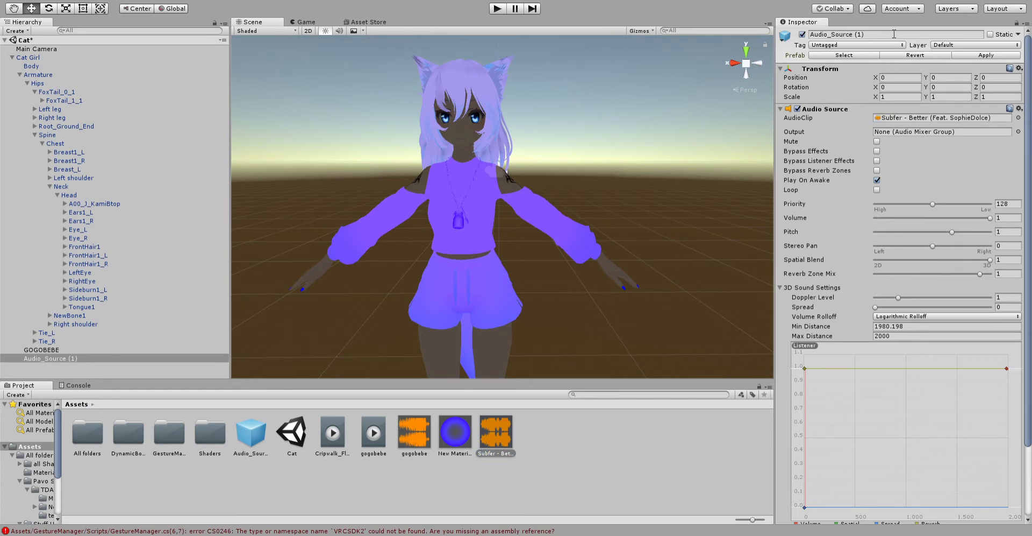
left_click(894, 34)
type("gb")
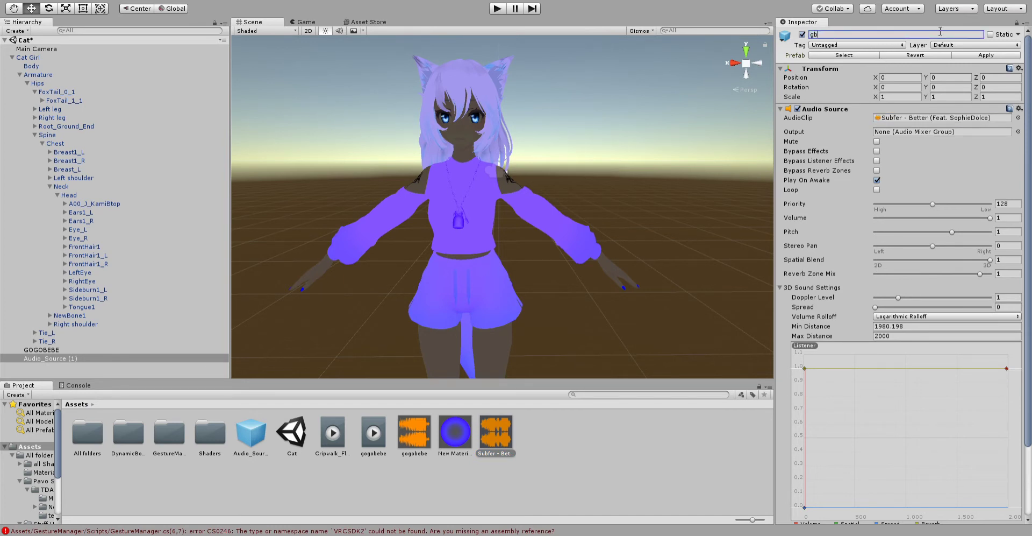
key("BackSpace")
key("BackSpace")
type("bettar")
key("BackSpace")
key("BackSpace")
type("er")
left_click(599, 469)
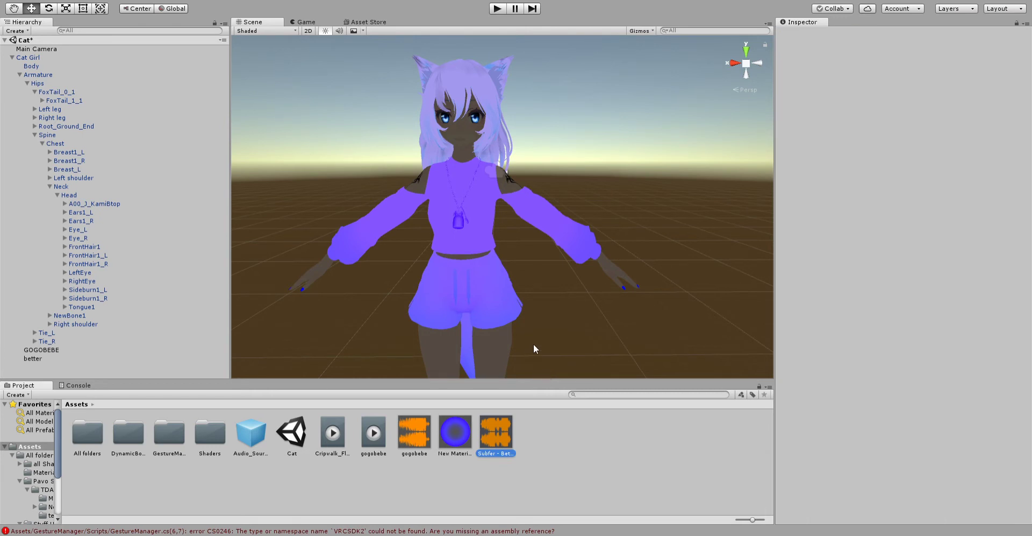
Deactivate both the GOGOBEBE and better audio source objects together
scroll(565, 299, "down", 3)
middle_click_drag(505, 231, 408, 222)
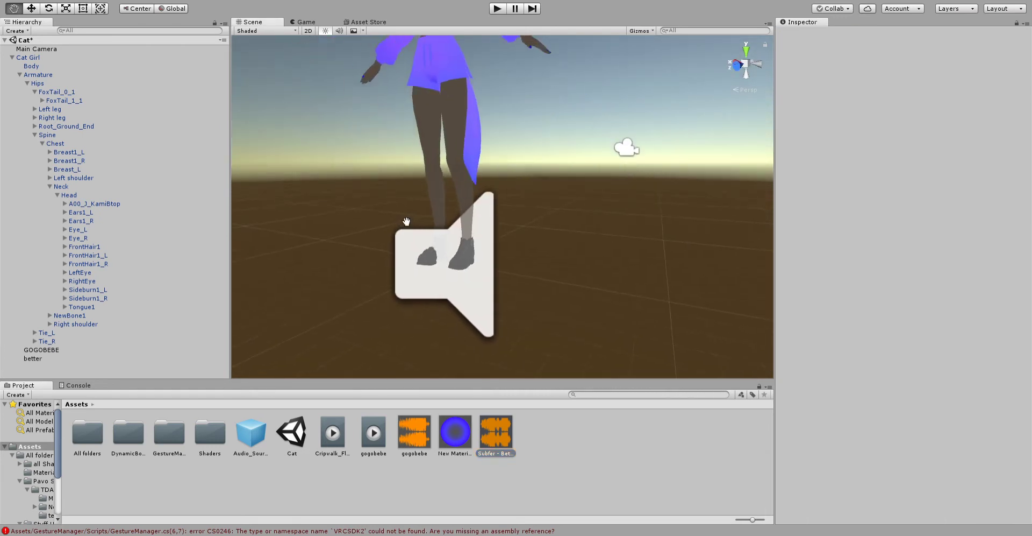
left_click_drag(454, 216, 529, 256, "alt")
left_click_drag(527, 319, 540, 229, "alt")
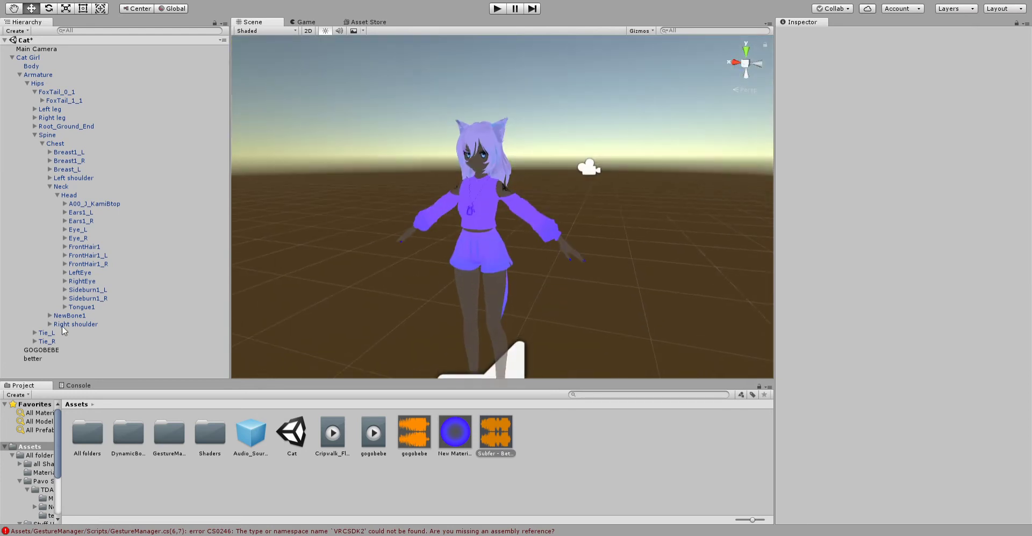
left_click(53, 350)
left_click(46, 359, "shift")
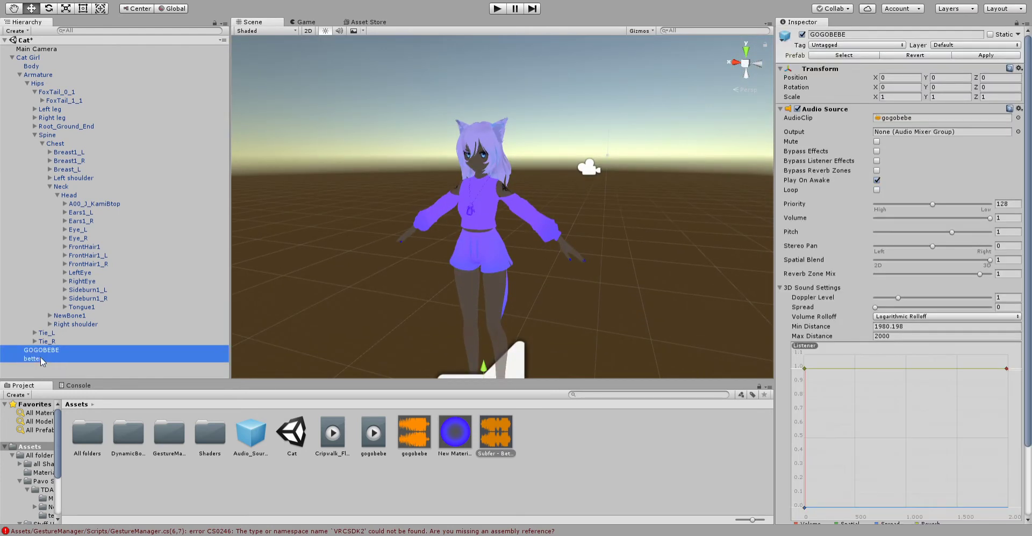
left_click_drag(416, 215, 425, 249, "alt")
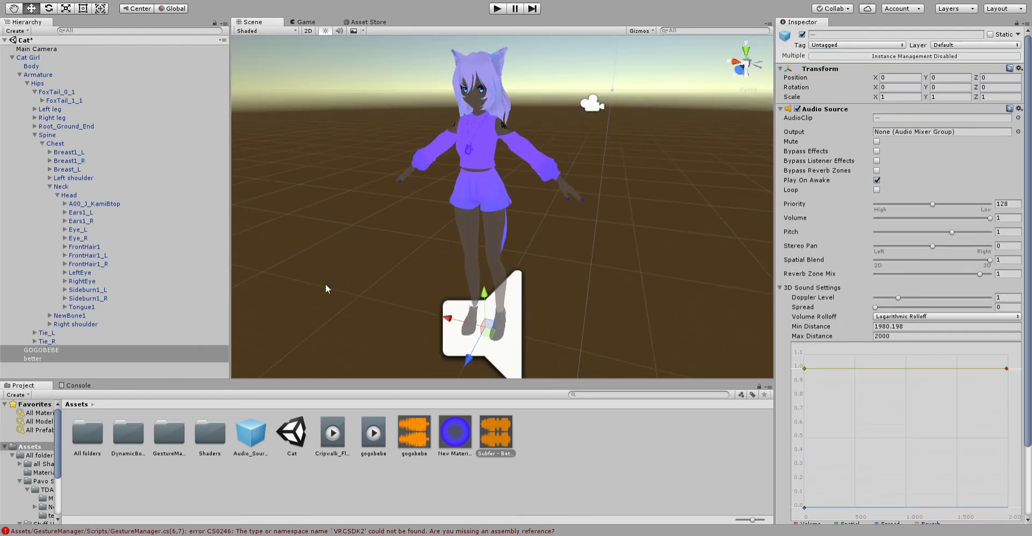
left_click(43, 350)
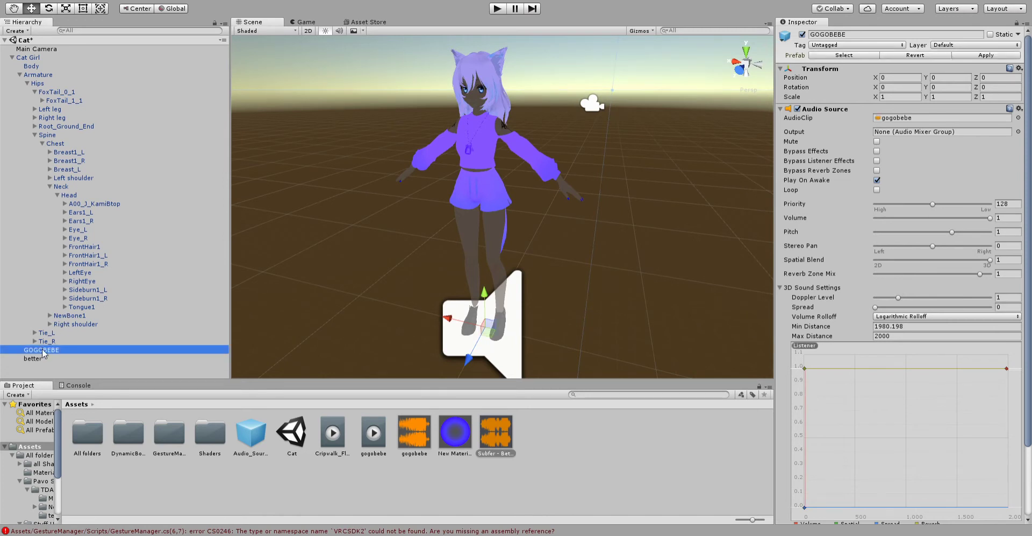
left_click(43, 350, "ctrl")
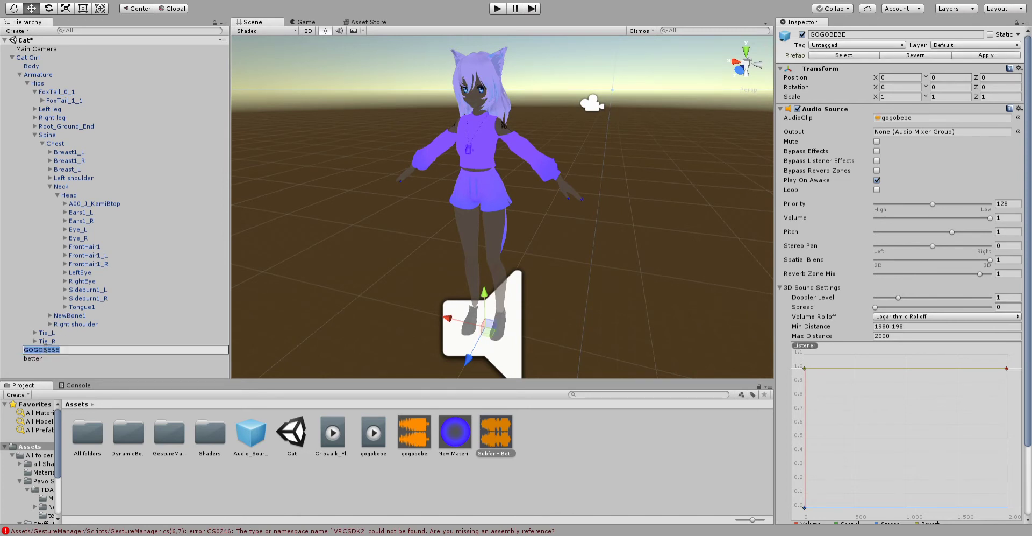
left_click(42, 350)
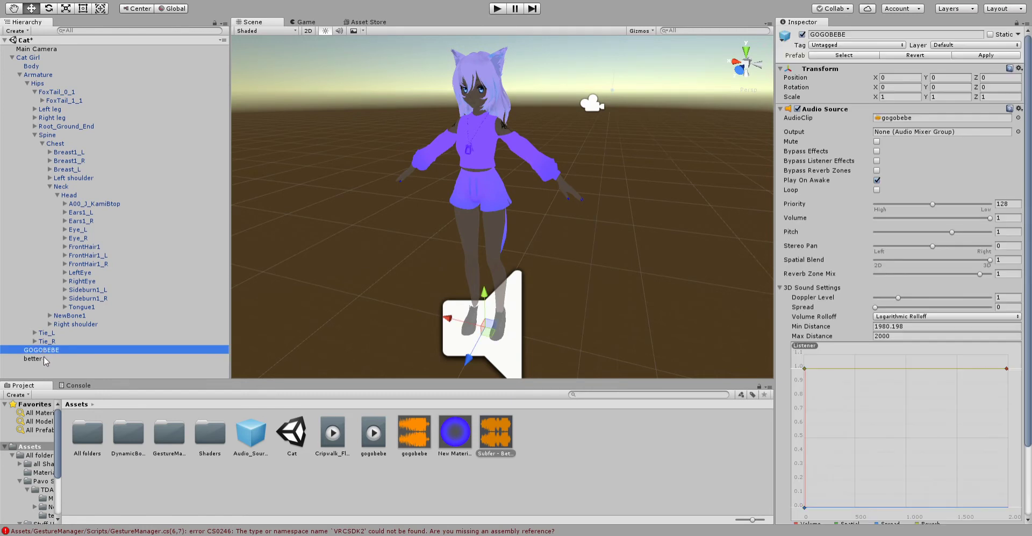
left_click(43, 357, "ctrl")
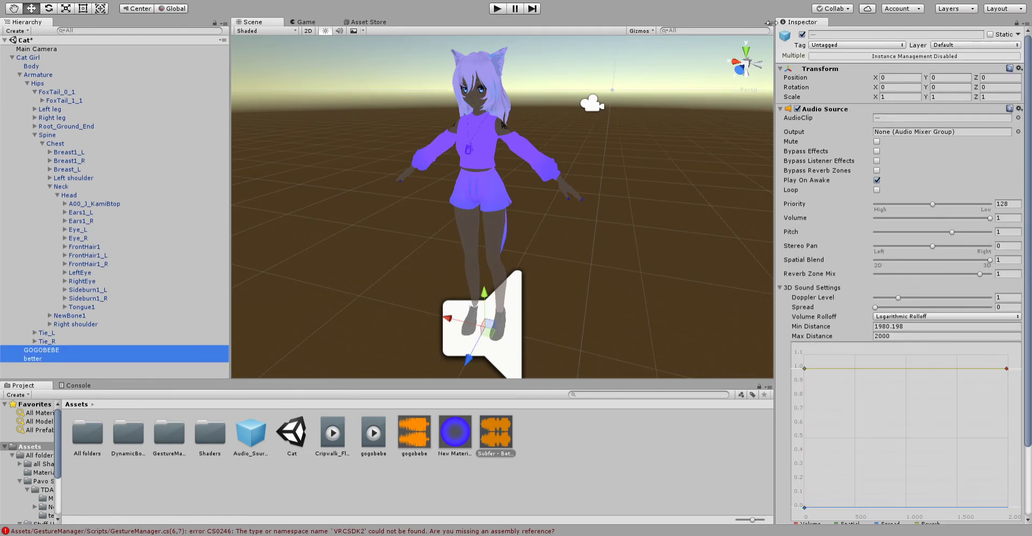
left_click(803, 34)
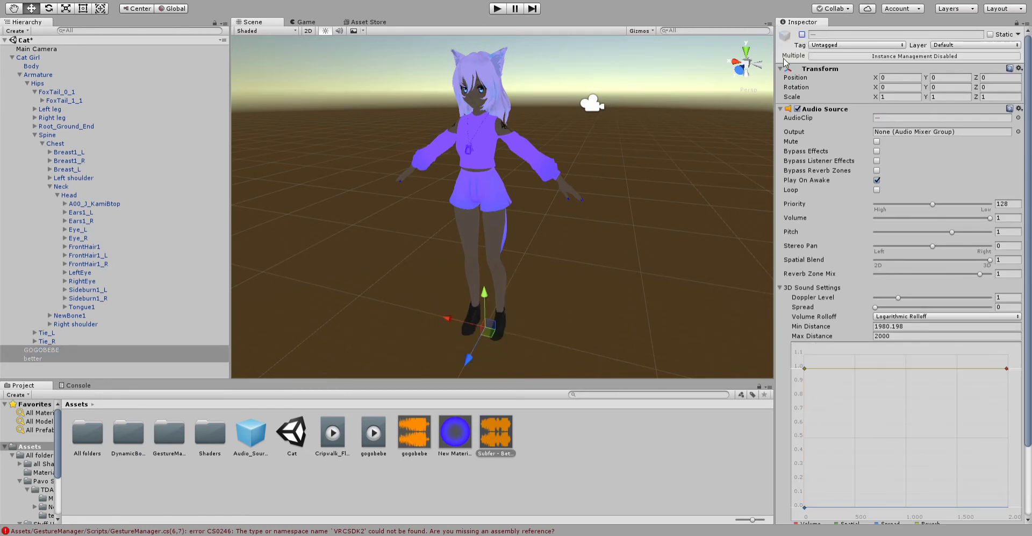
left_click(801, 33)
left_click(802, 34)
left_click(587, 133)
right_click_drag(571, 133, 604, 95)
middle_click_drag(604, 95, 615, 64)
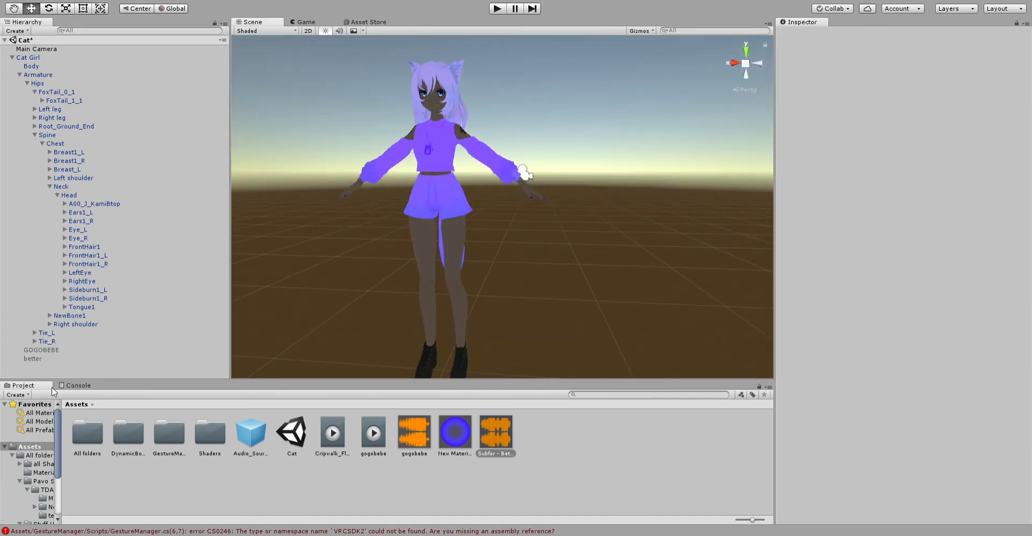
Collapse the Cat Girl hierarchy and duplicate the whole Cat Girl avatar in the scene
left_click(12, 57)
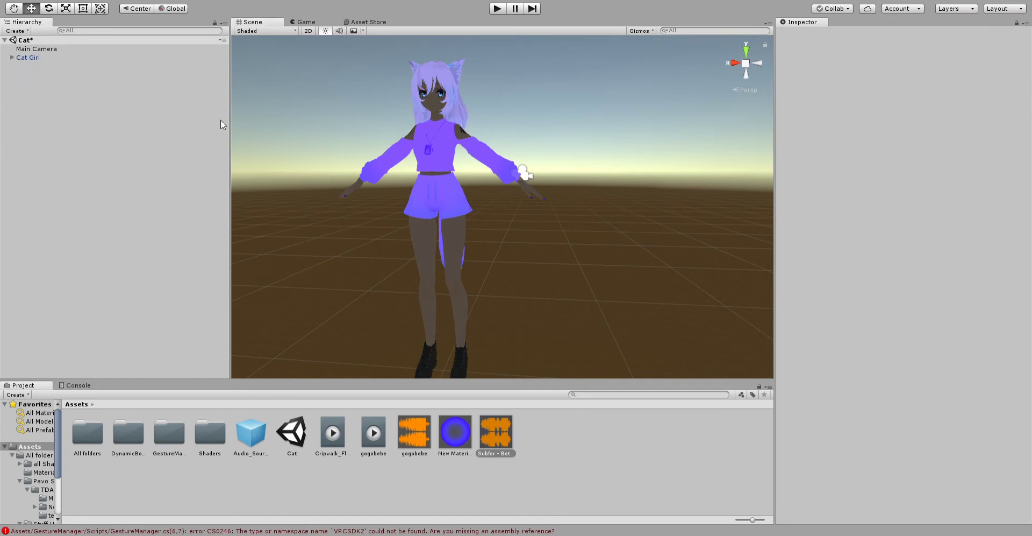
left_click(25, 57)
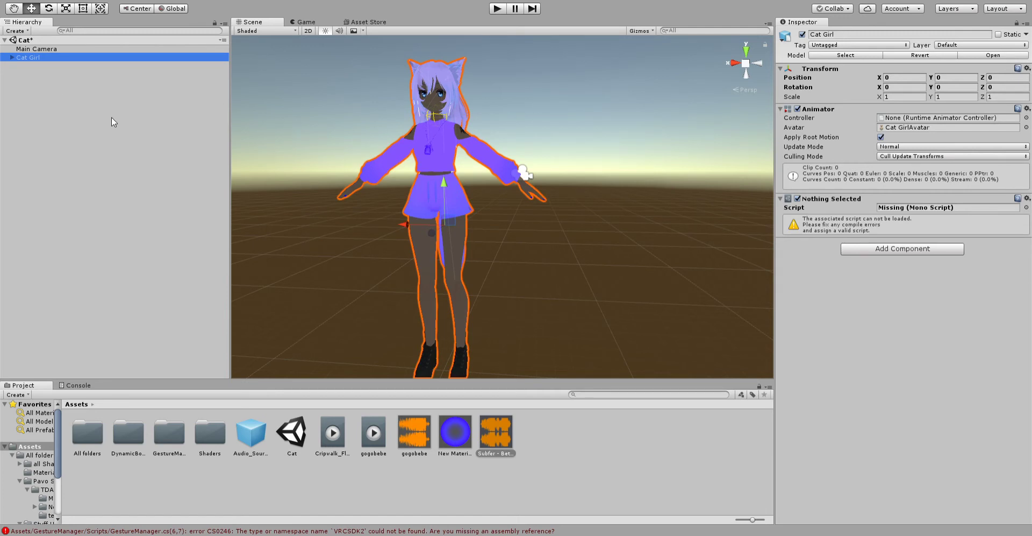
key("ctrl+d")
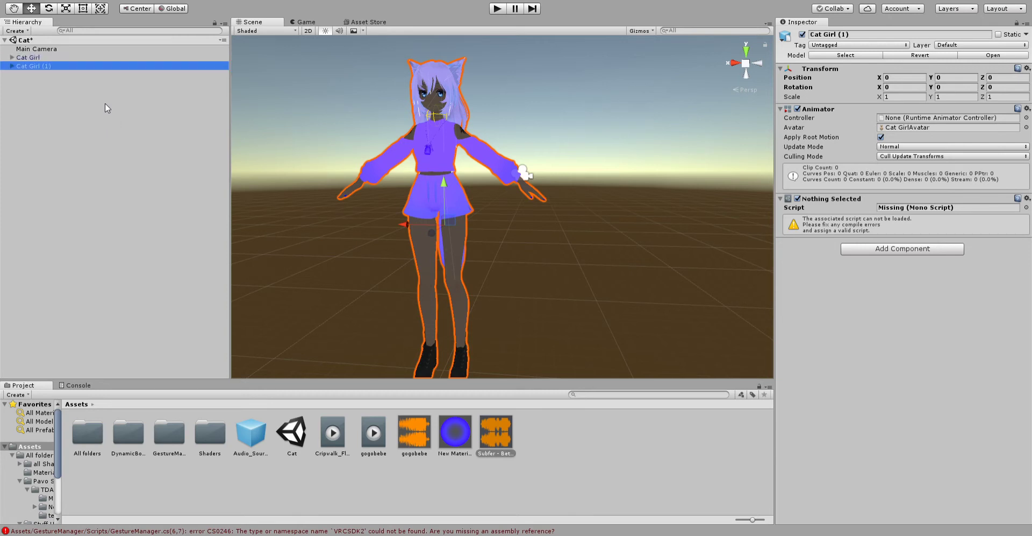
left_click(32, 58)
left_click(30, 66)
left_click(53, 78)
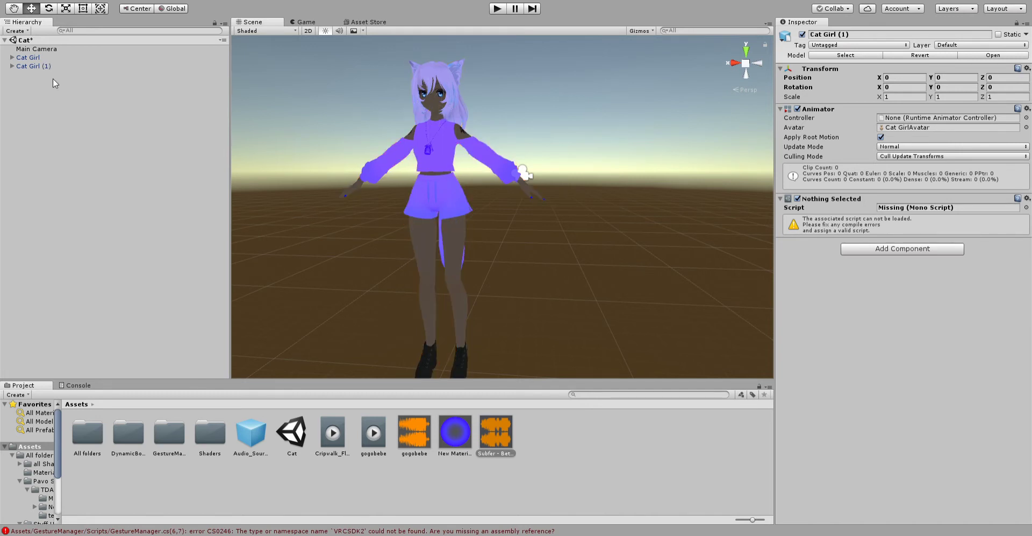
Deactivate the original Cat Girl object, keeping only the duplicate active in the scene
left_click(26, 58)
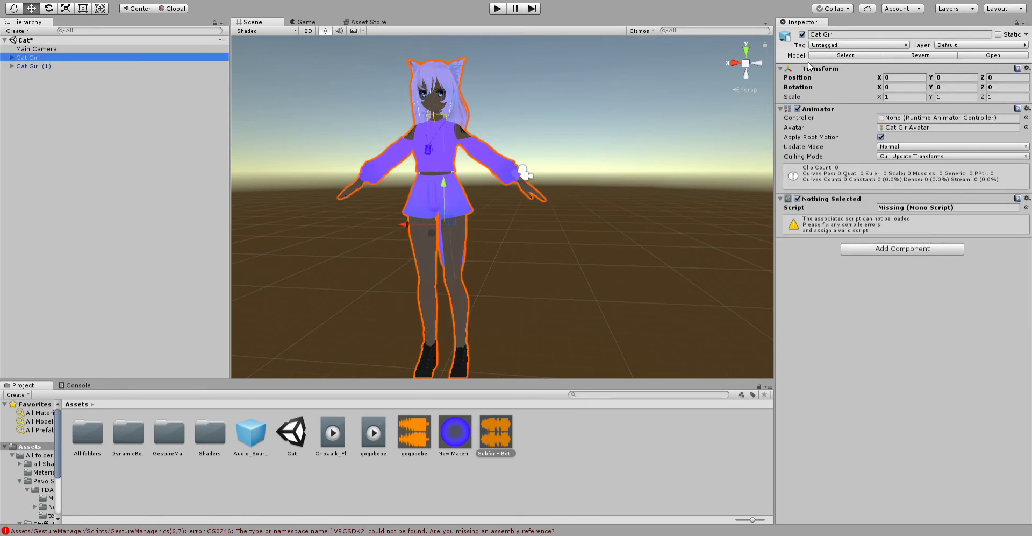
left_click(802, 35)
left_click(657, 147)
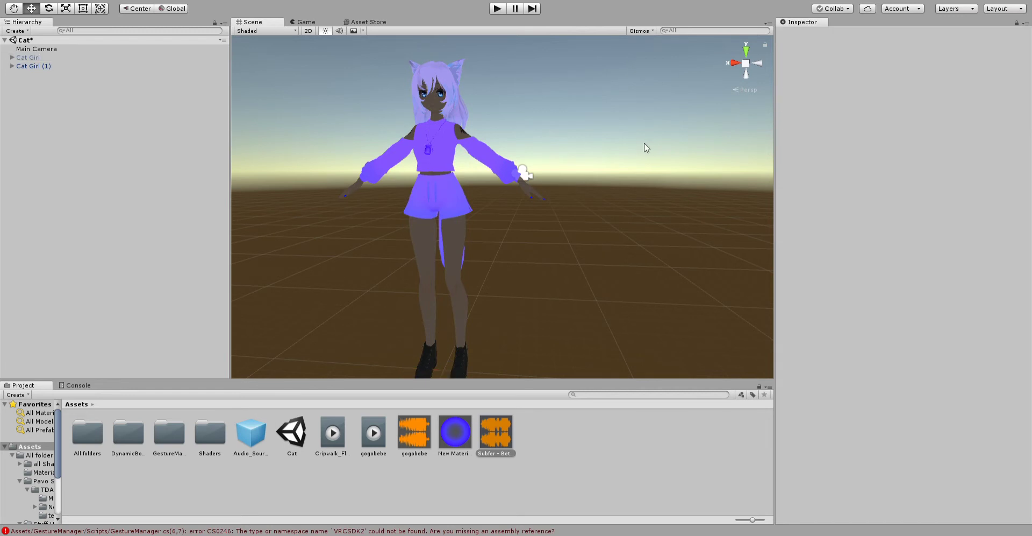
right_click_drag(657, 147, 459, 206)
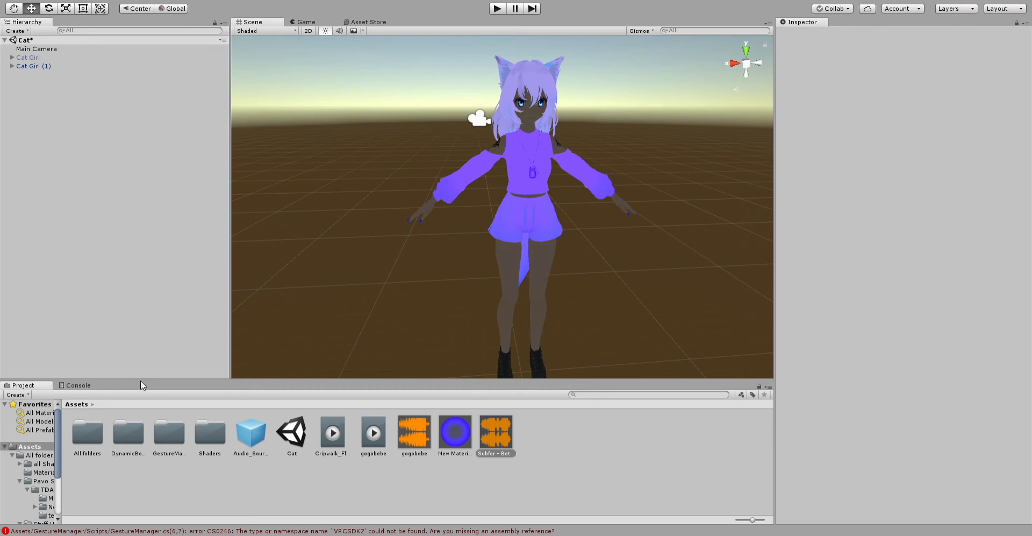
Open the Animation window and dock it beside the Console
key("ctrl+6")
left_click_drag(30, 265, 132, 344)
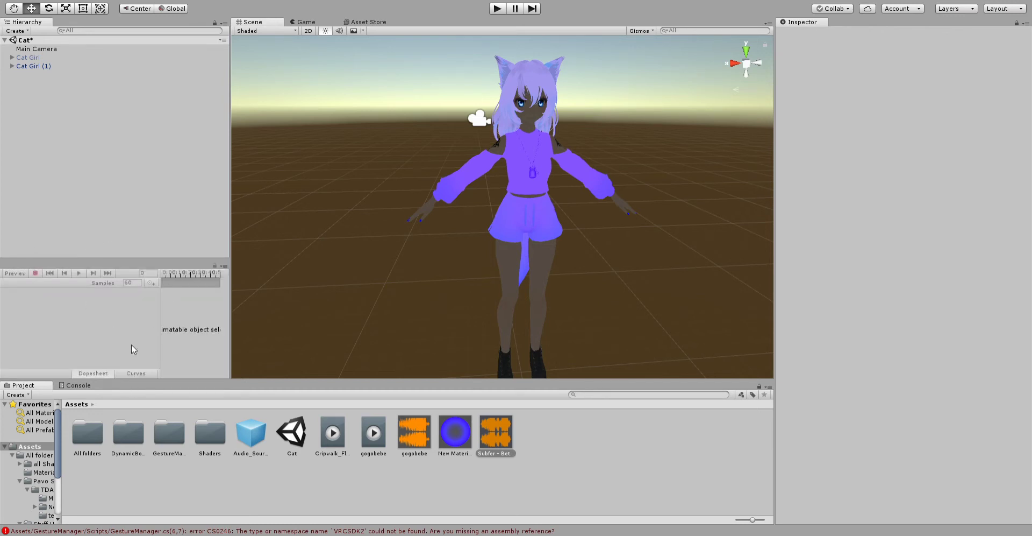
left_click_drag(118, 382, 120, 385)
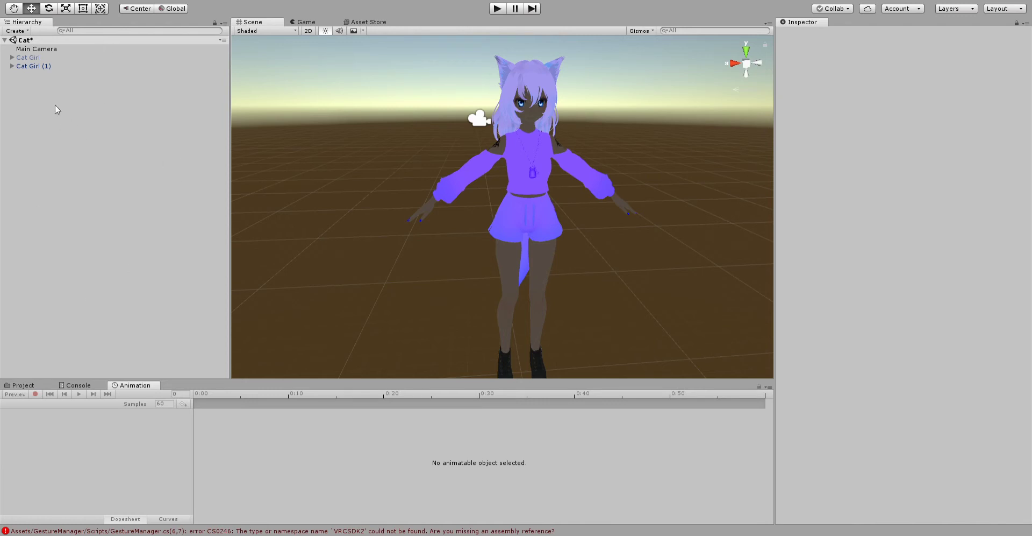
left_click_drag(136, 385, 137, 389)
left_click_drag(543, 378, 545, 424)
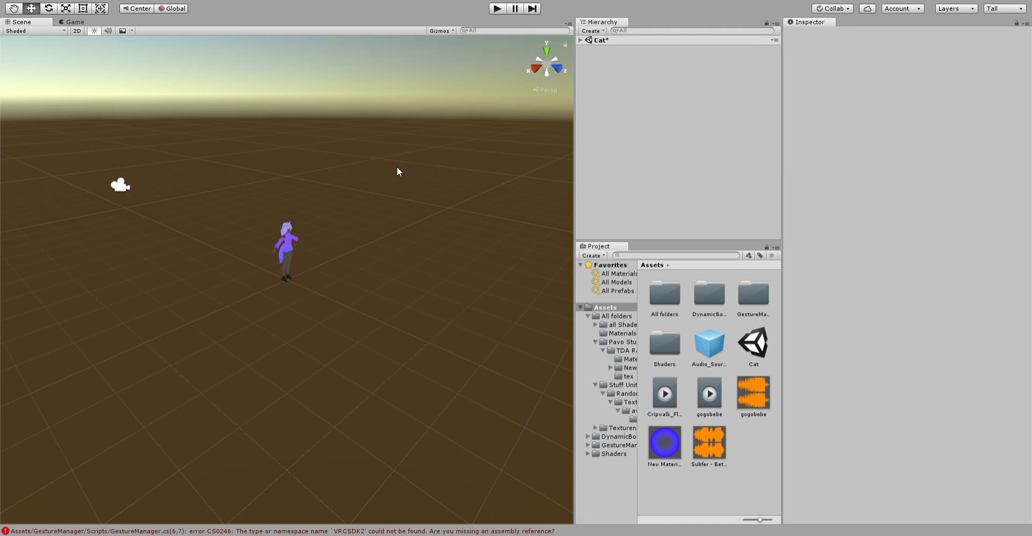
Switch the window layout to Default and frame the avatar in the Scene view
right_click_drag(397, 166, 507, 146)
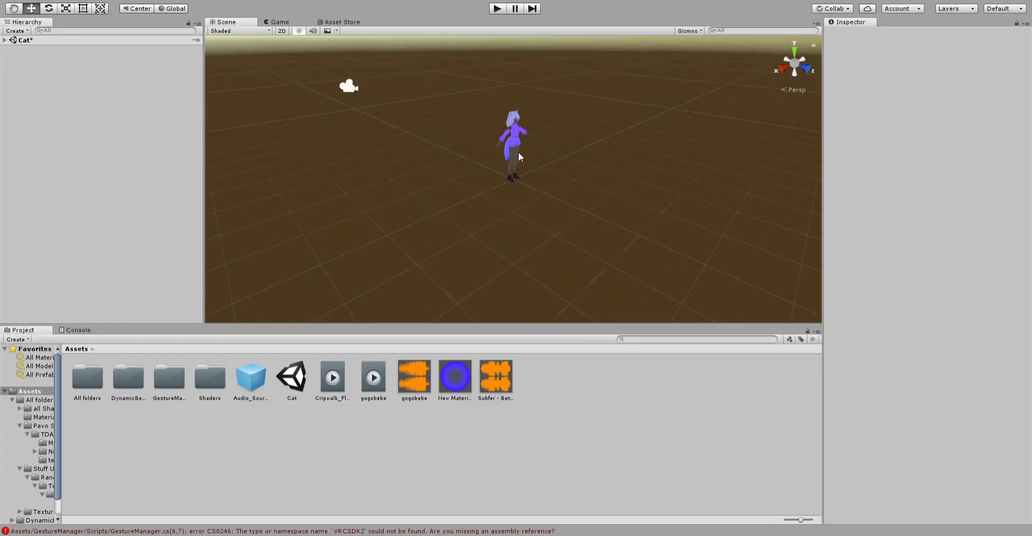
left_click_drag(523, 154, 575, 227)
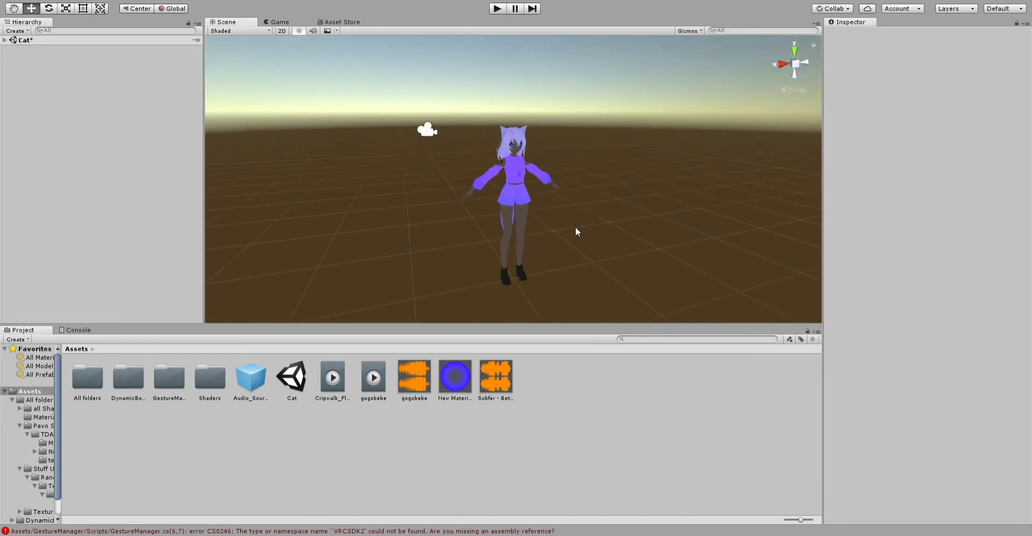
scroll(575, 227, "up", 3)
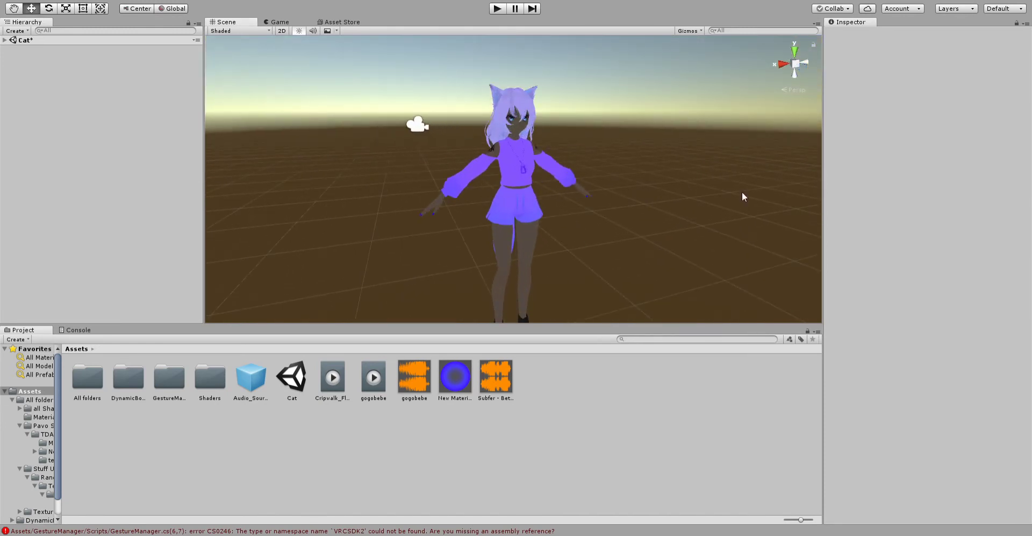
scroll(643, 236, "up", 3)
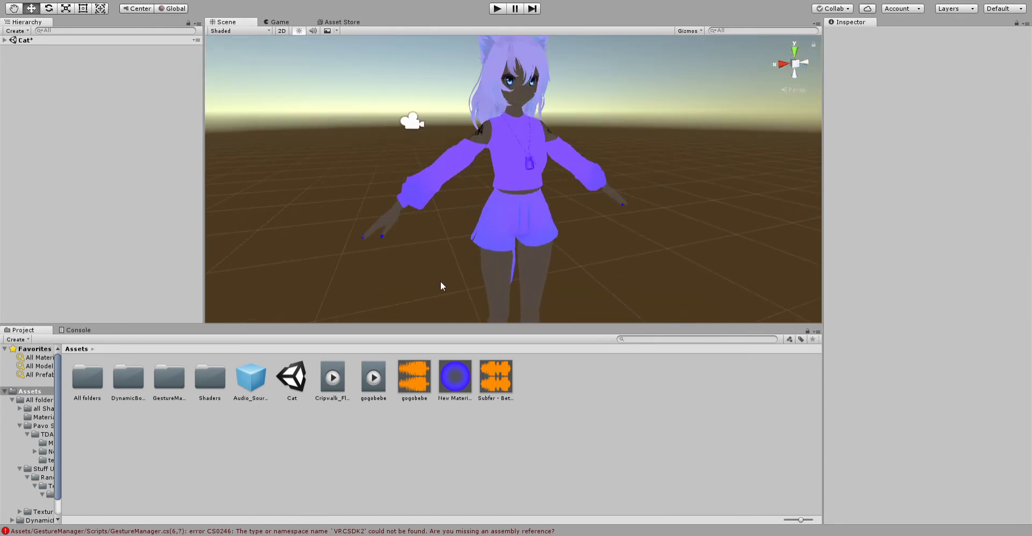
scroll(368, 276, "down", 1)
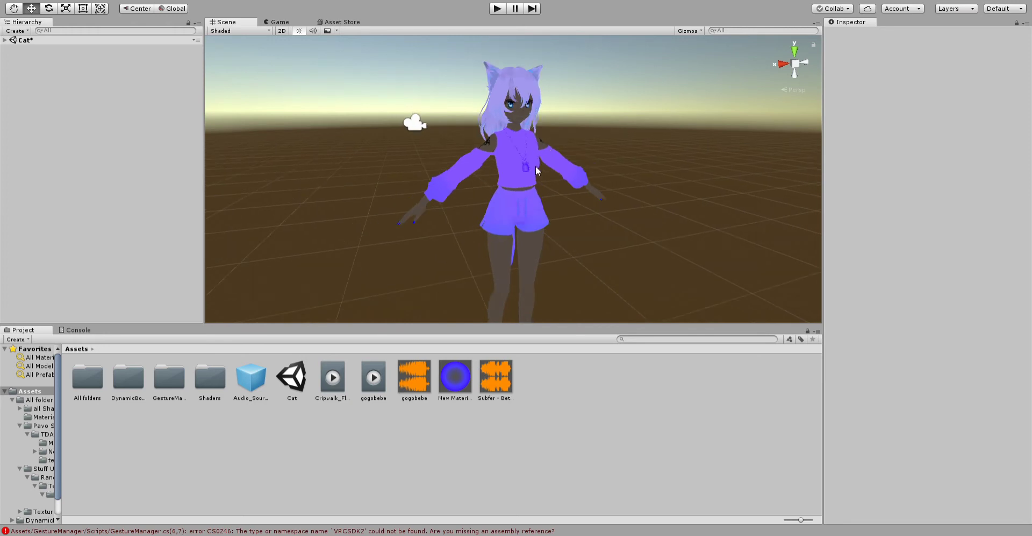
Select the Cat Girl (1) duplicate and open the Animation window for it, docked next to the Console
left_click(5, 41)
left_click(41, 67)
scroll(516, 135, "up", 5)
right_click_drag(607, 183, 558, 192)
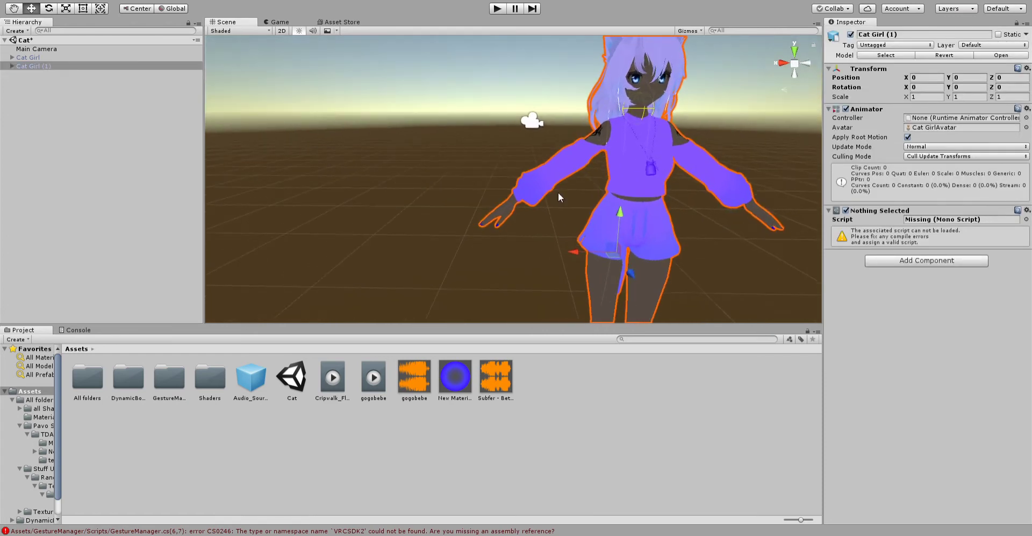
middle_click_drag(559, 192, 488, 209)
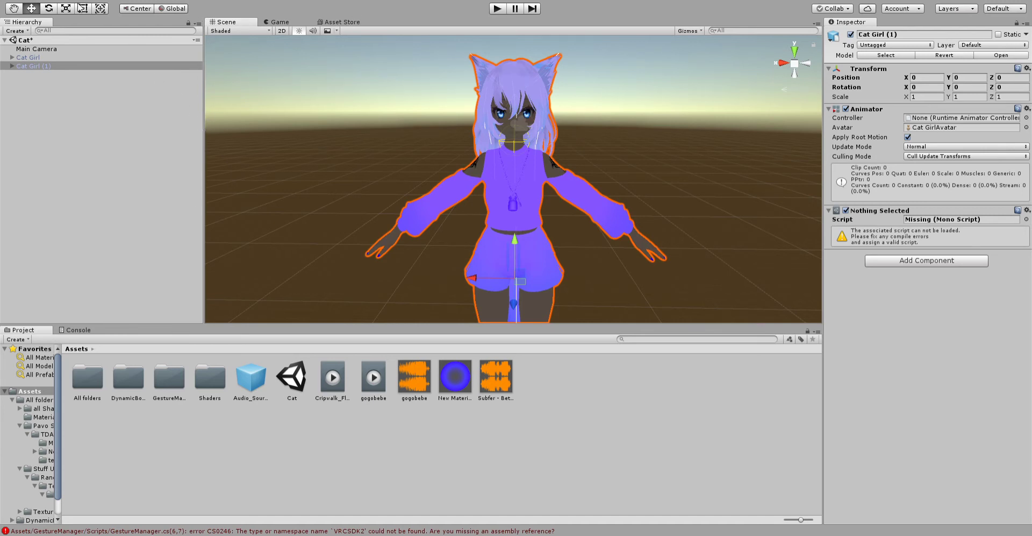
key("ctrl+6")
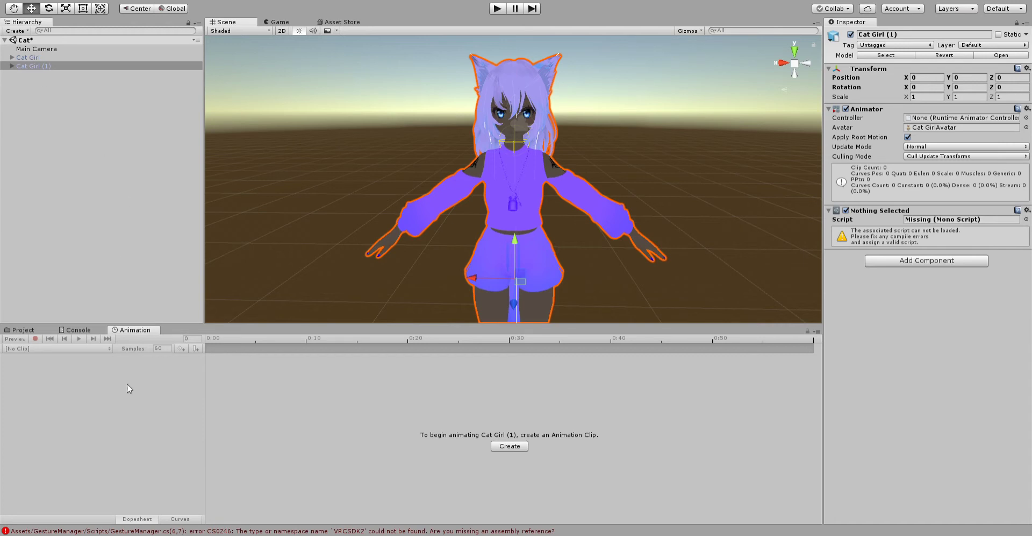
Add the Cripwalk_Flippy and gogobebe animation clips from the project assets to Cat Girl (1)
left_click(24, 329)
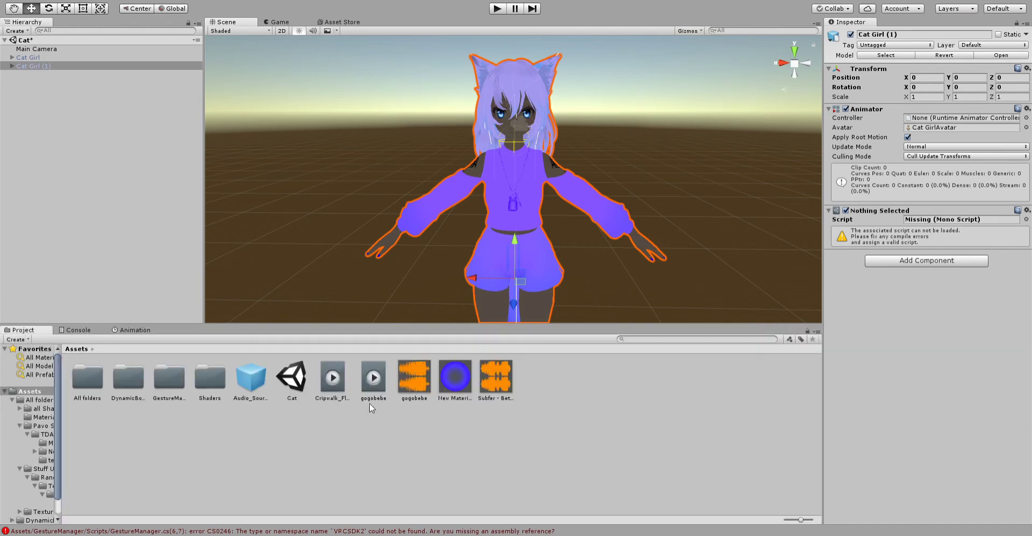
left_click(332, 380)
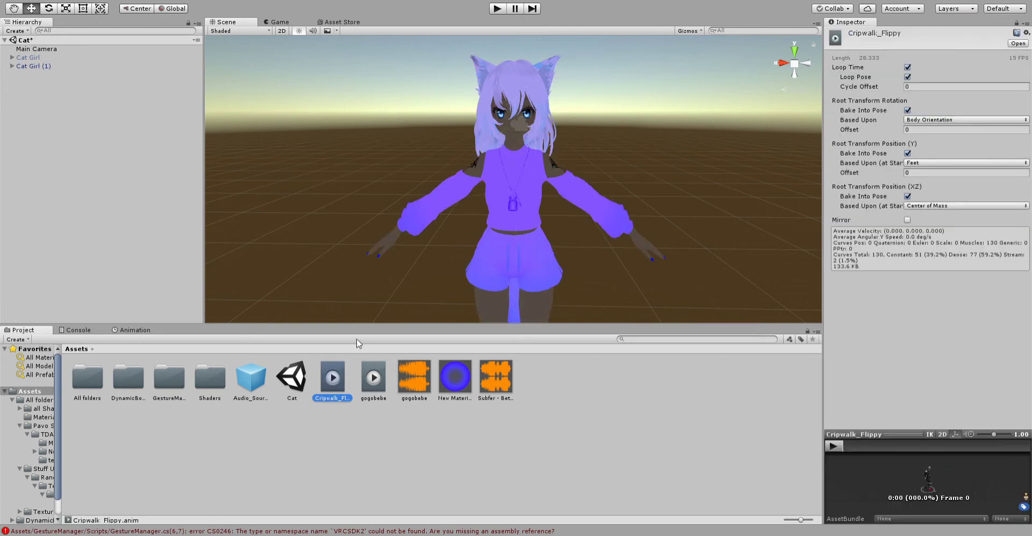
left_click_drag(334, 383, 45, 68)
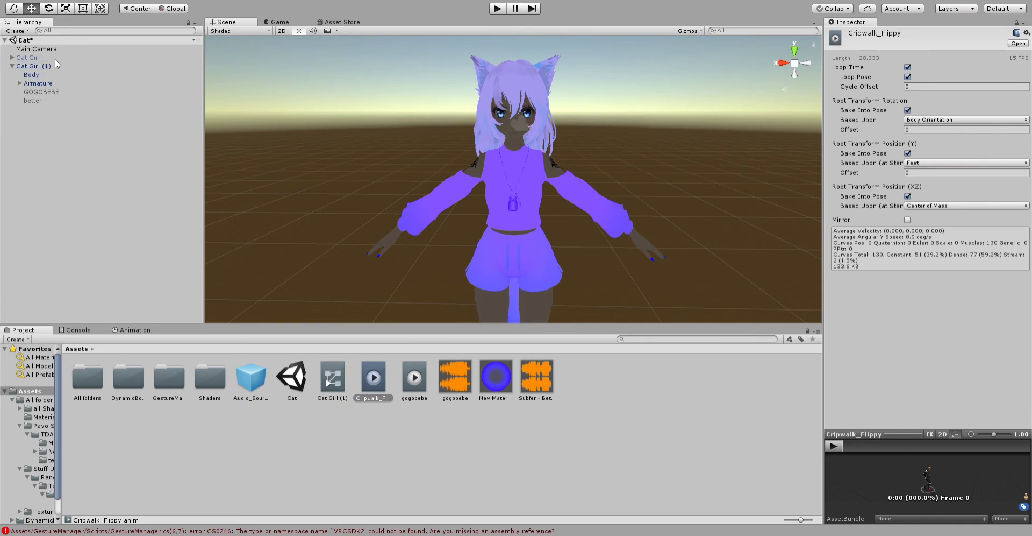
left_click(49, 66)
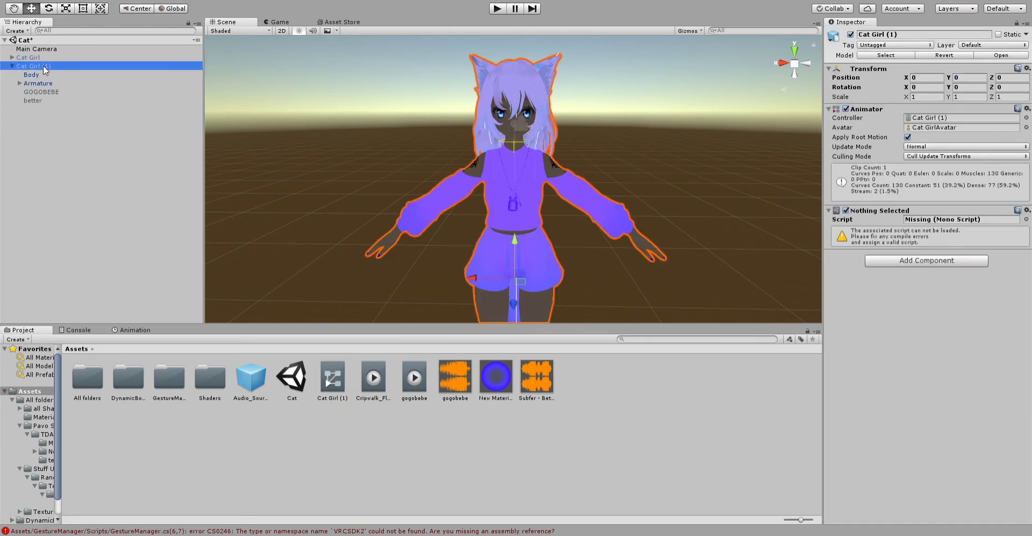
left_click(414, 381)
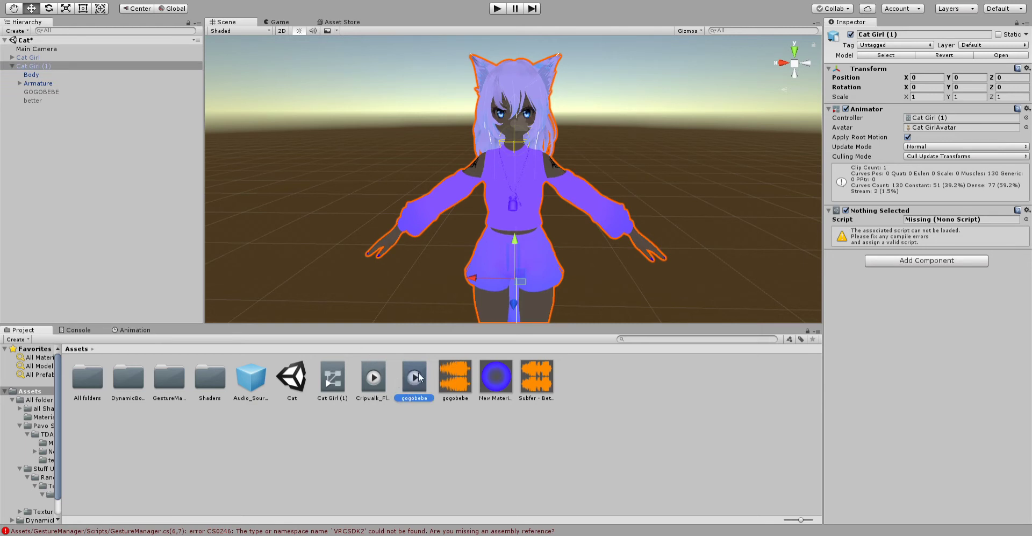
left_click_drag(407, 385, 57, 66)
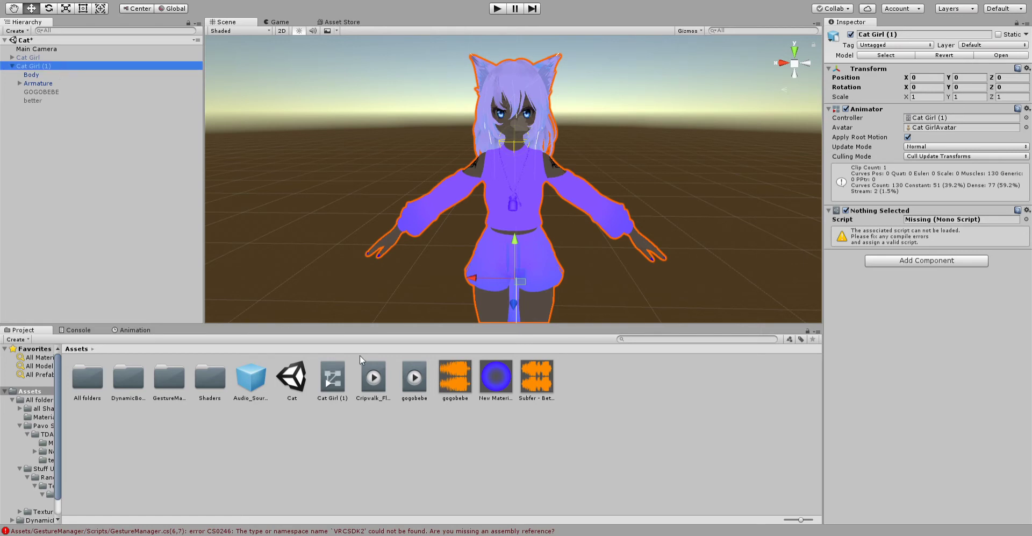
Add the better object's Is Active property to the Cripwalk_Flippy clip, with a keyframe enabling it at the start
left_click(143, 330)
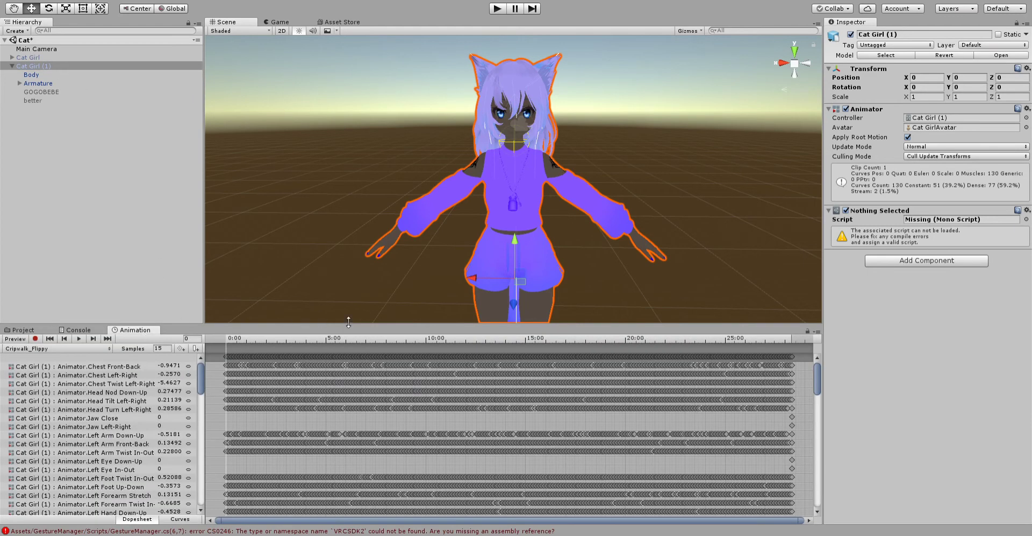
left_click_drag(349, 322, 349, 308)
scroll(117, 391, "down", 5)
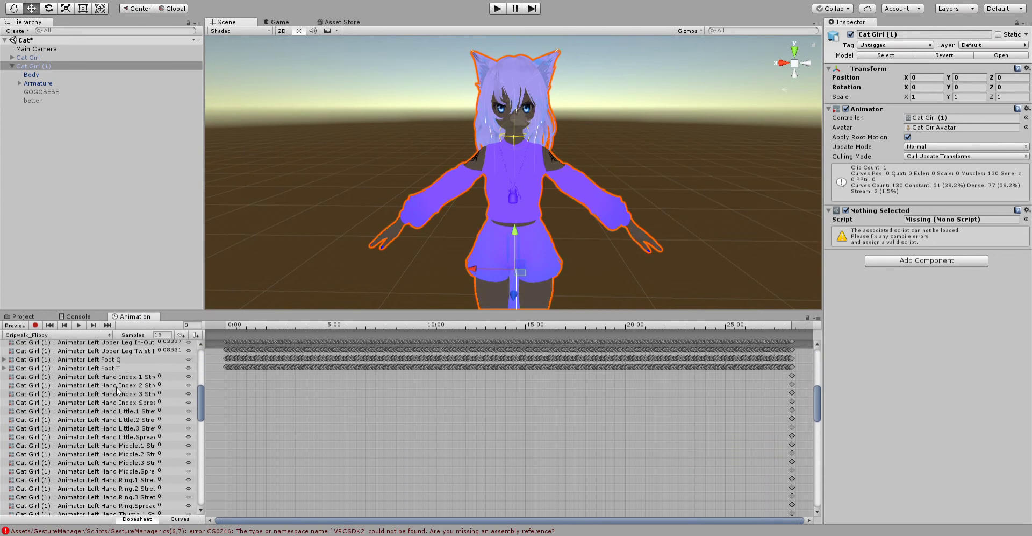
scroll(117, 387, "down", 4)
left_click_drag(199, 428, 193, 519)
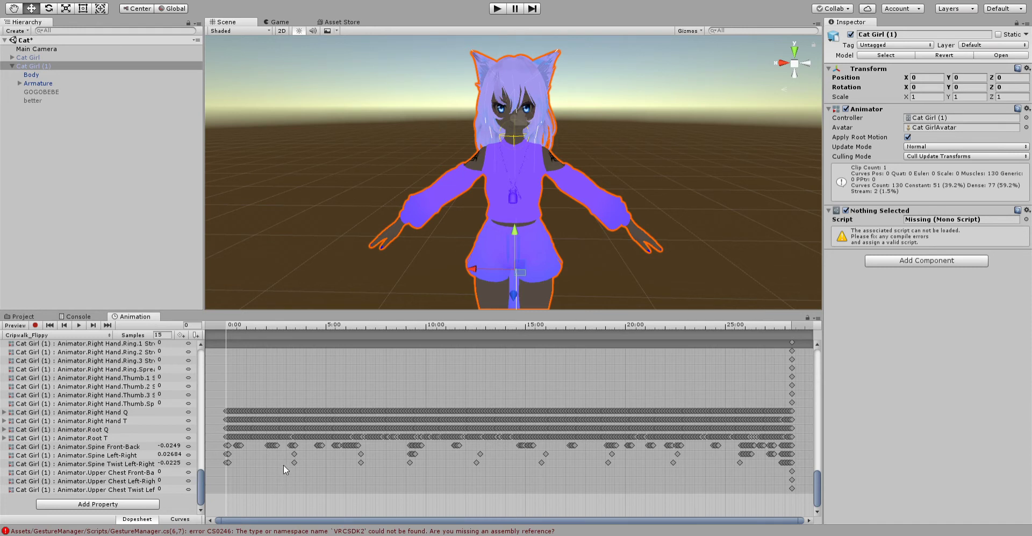
key("ctrl+z")
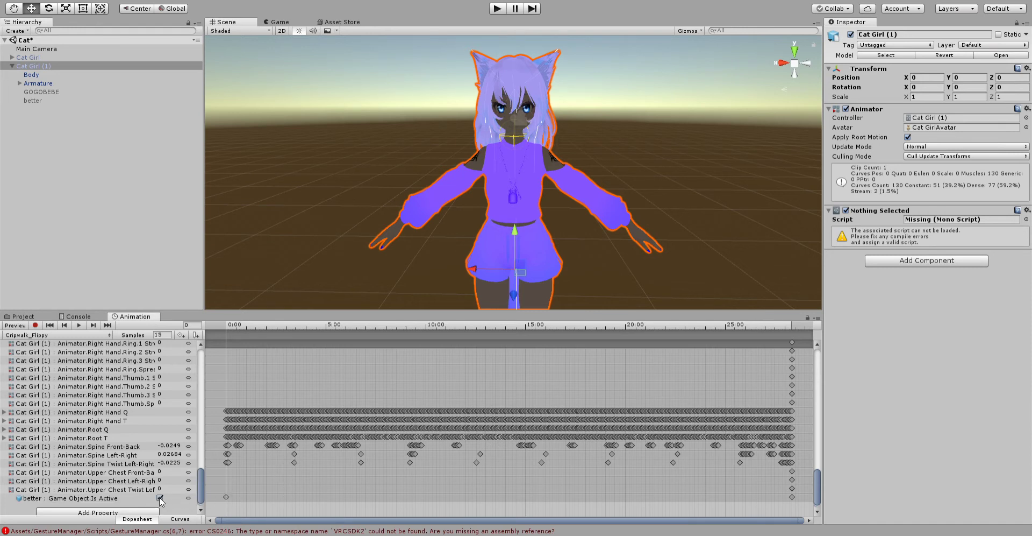
left_click(159, 497)
left_click(159, 497)
left_click(160, 498)
Switch to the gogobebe clip, add the GOGOBEBE object's Is Active property and enable it
left_click(65, 332)
left_click(50, 354)
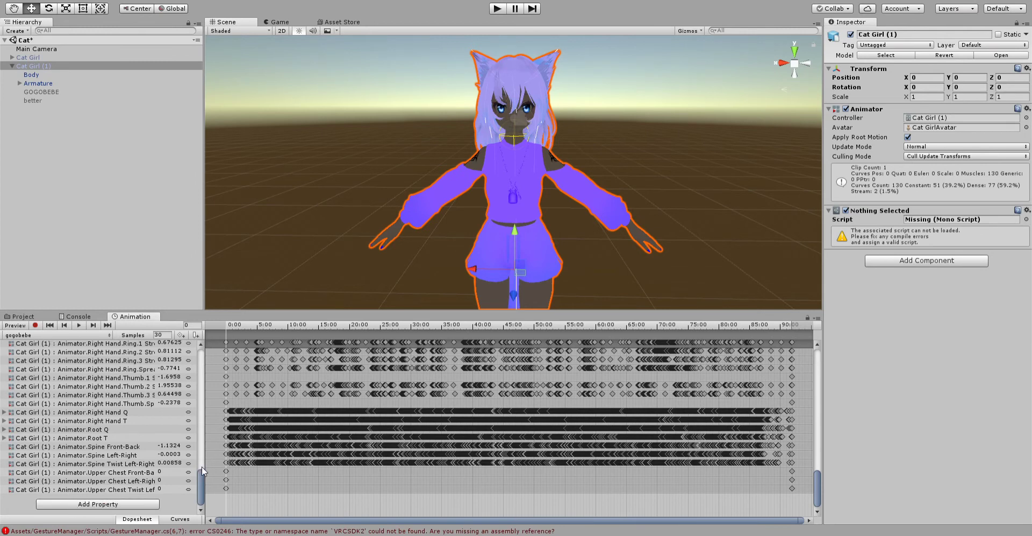
left_click(164, 451)
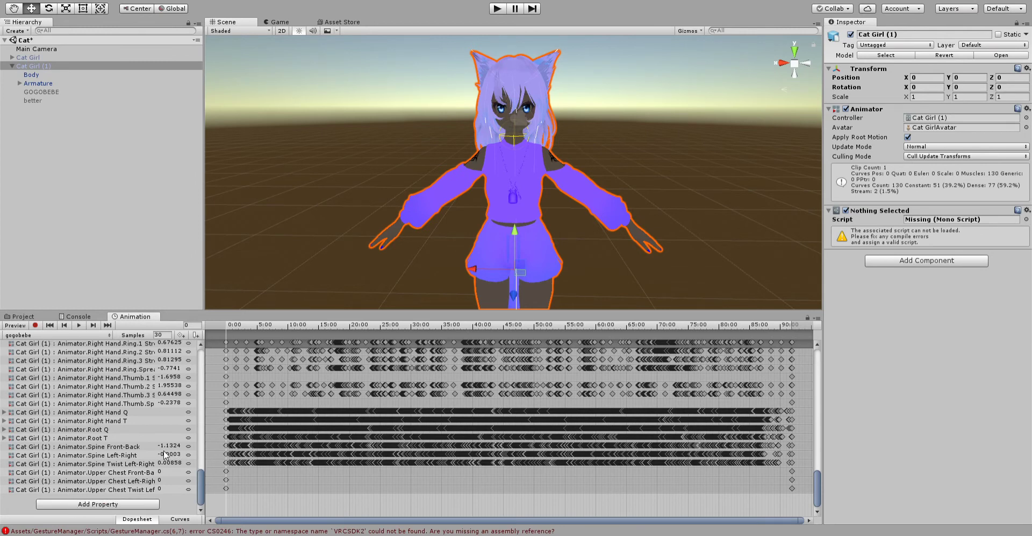
left_click(282, 456)
left_click(159, 497)
left_click(115, 224)
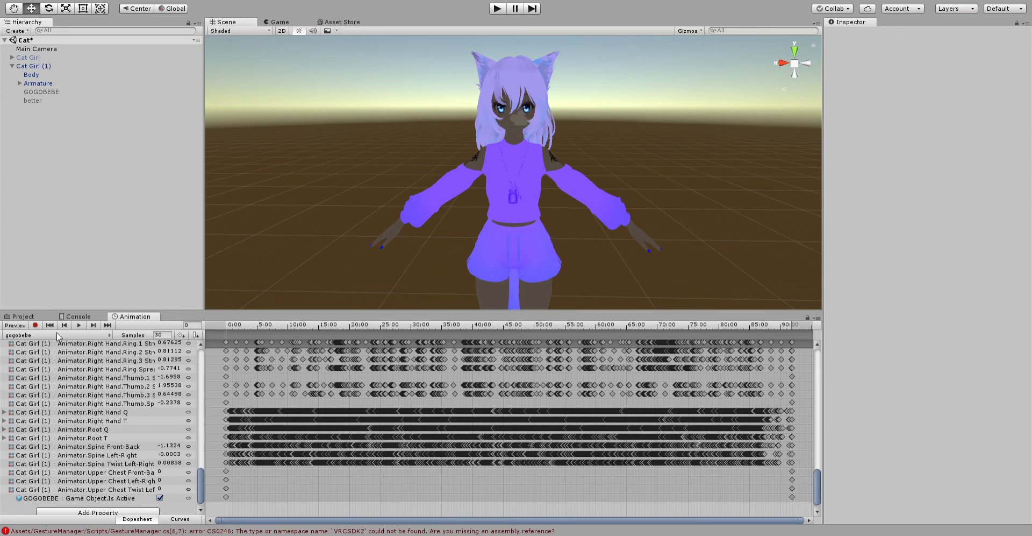
Display the project's assets in place of the animation timeline
scroll(332, 256, "up", 5)
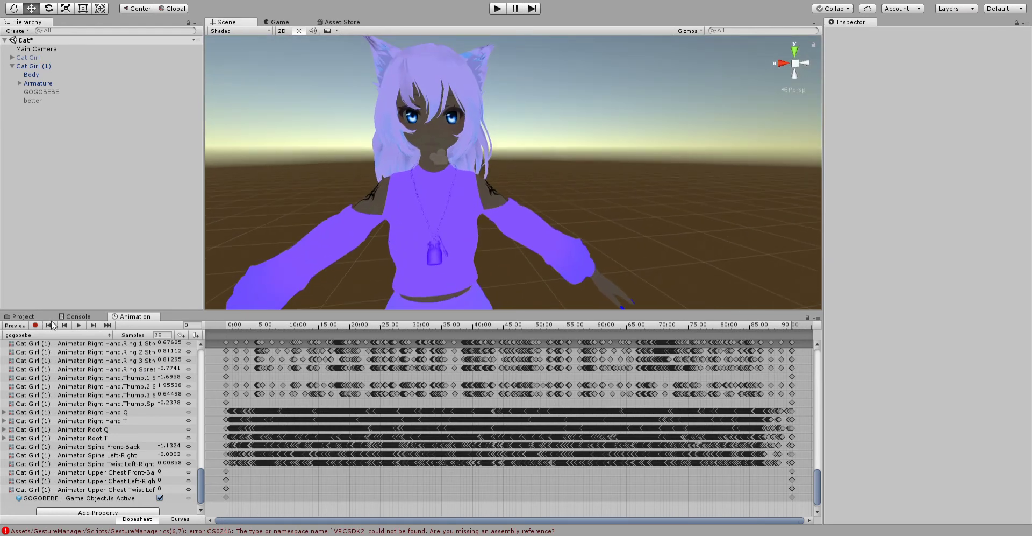
left_click(86, 317)
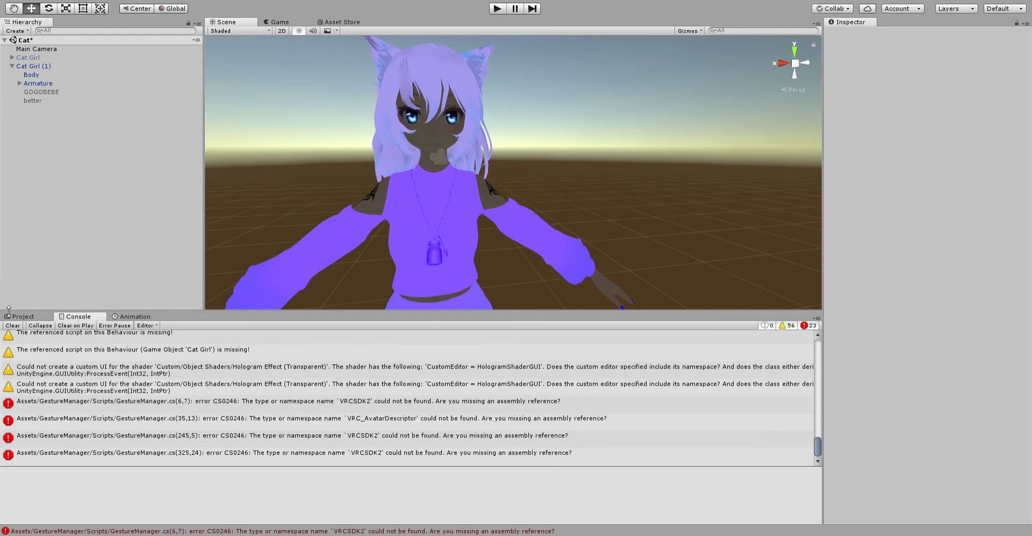
left_click(16, 317)
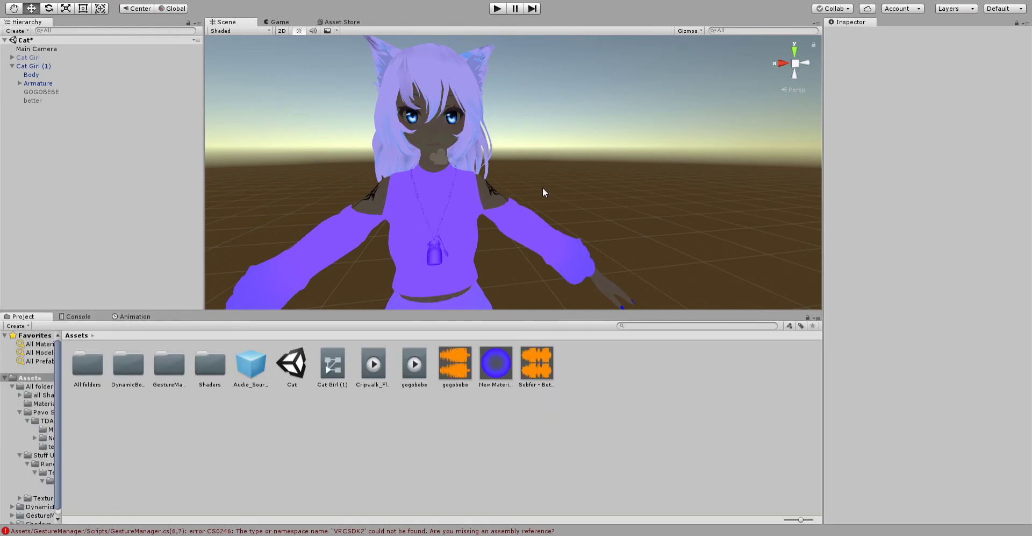
scroll(532, 199, "down", 3)
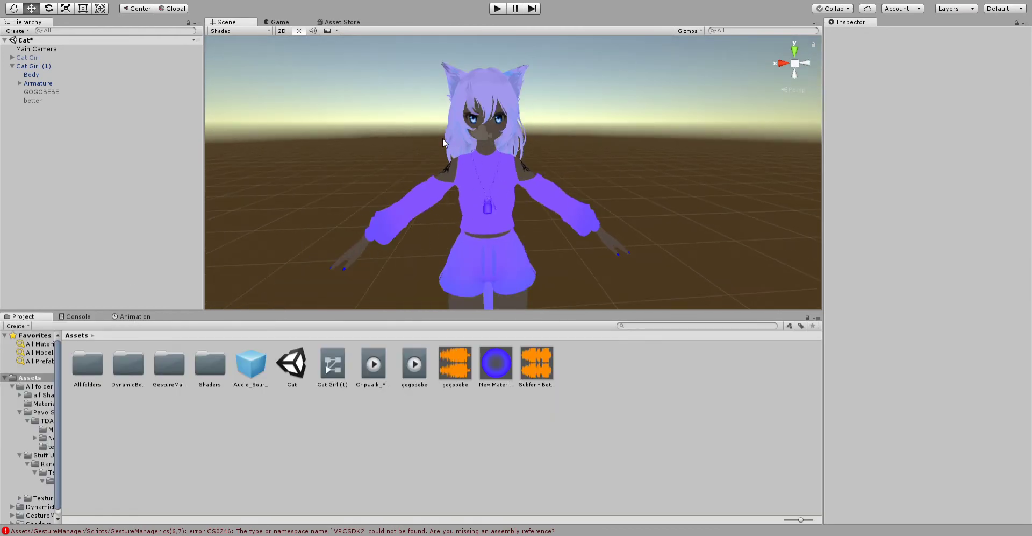
Add the GestureManager prefab from the project's GestureManager folder to the scene as a root object
middle_click_drag(443, 137, 514, 167)
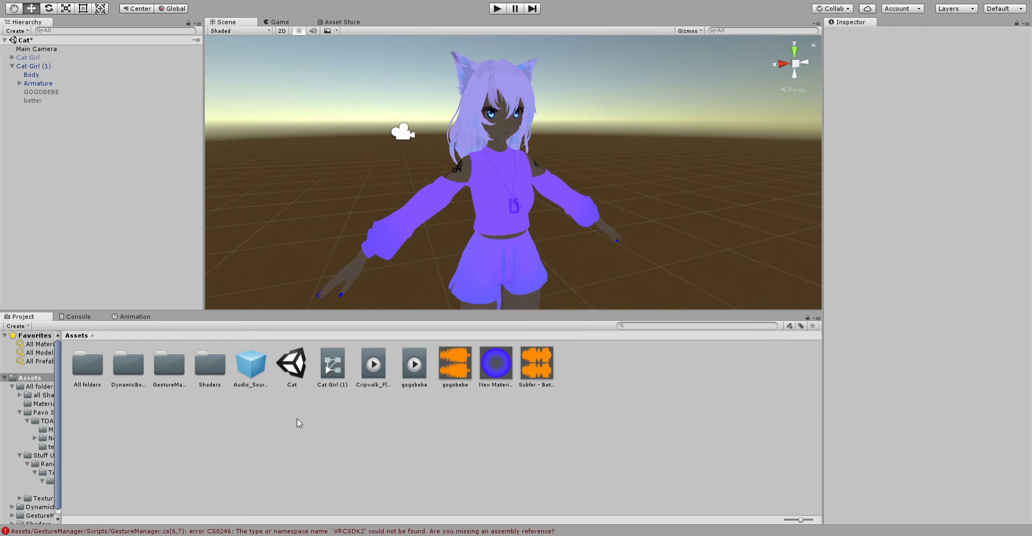
left_click(169, 367)
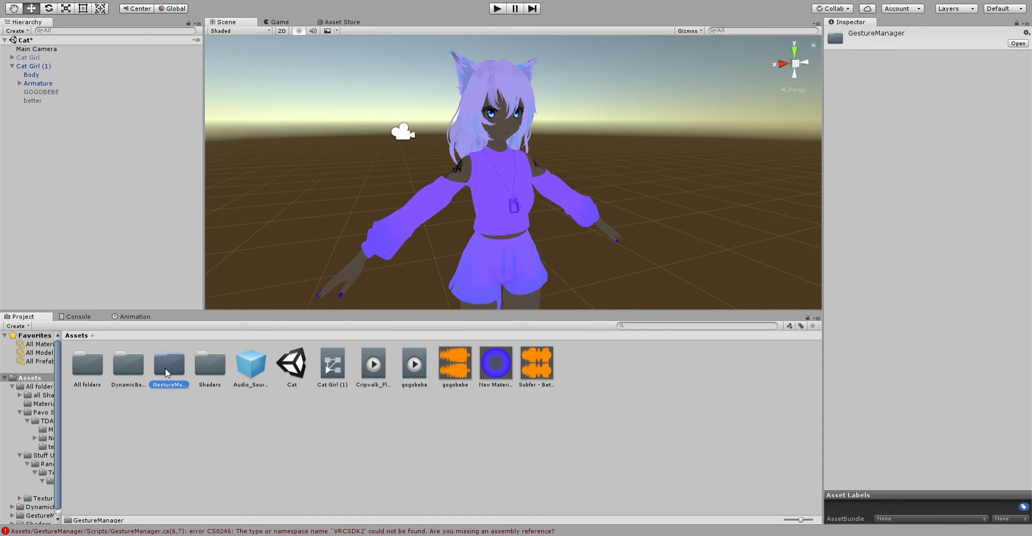
double_click(165, 367)
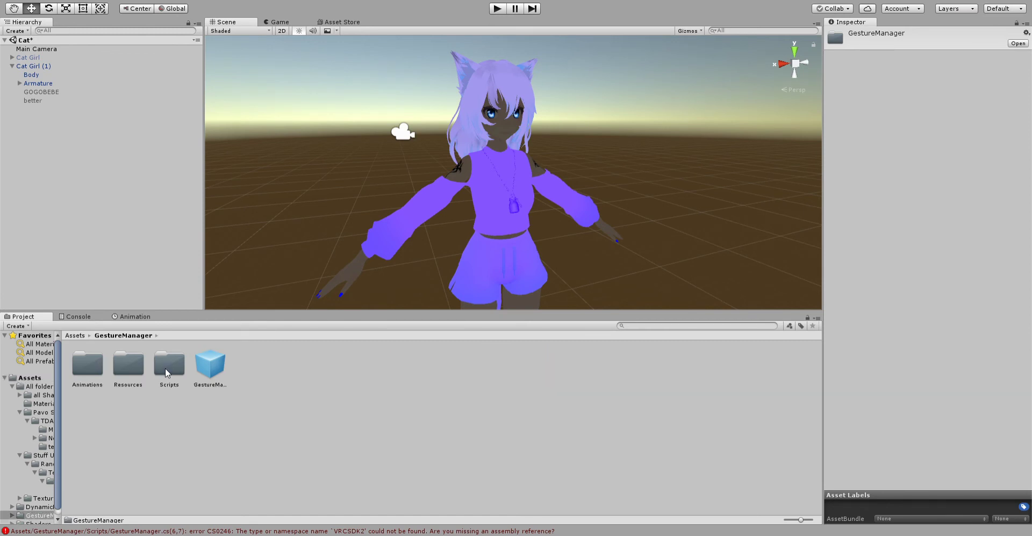
left_click(208, 372)
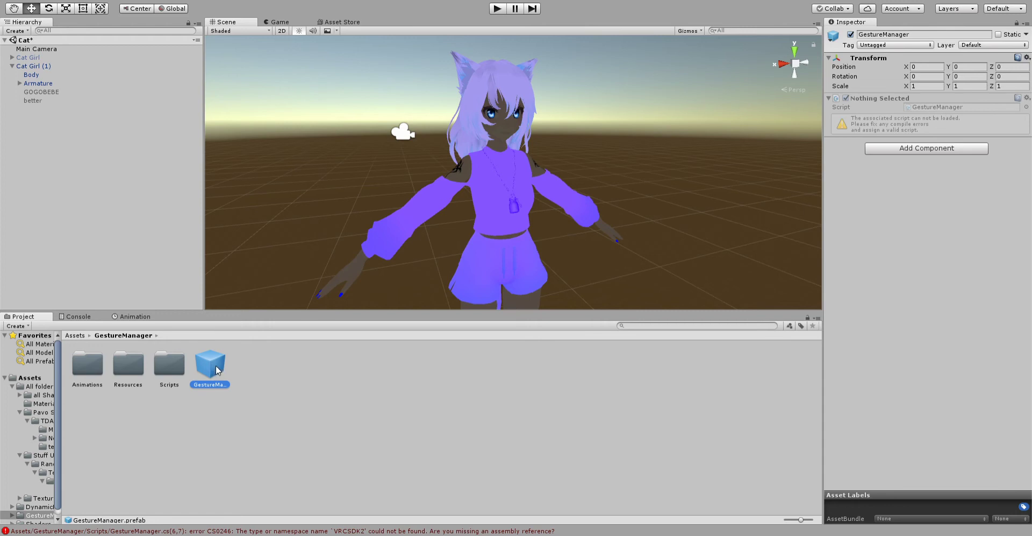
left_click_drag(218, 369, 94, 196)
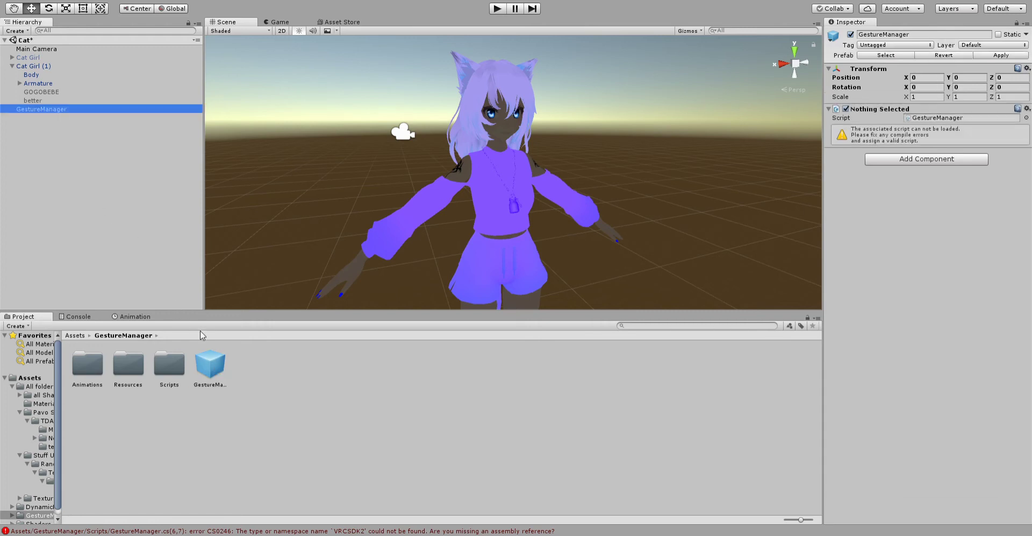
left_click(95, 143)
Examine the script components of GestureManager and Cat Girl (1), and collapse the avatar's hierarchy
right_click_drag(323, 161, 482, 150)
right_click_drag(557, 204, 571, 159)
scroll(571, 159, "up", 5)
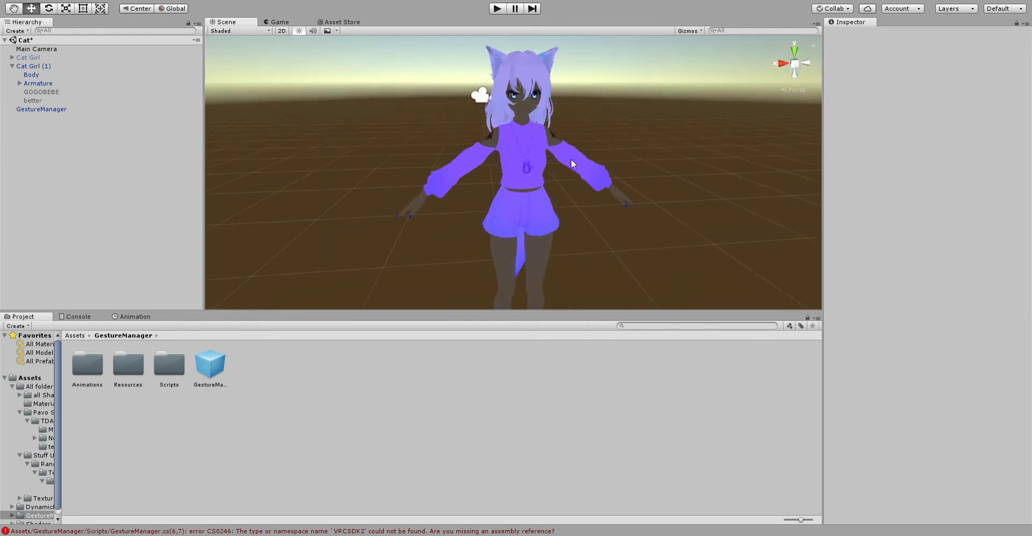
left_click(64, 110)
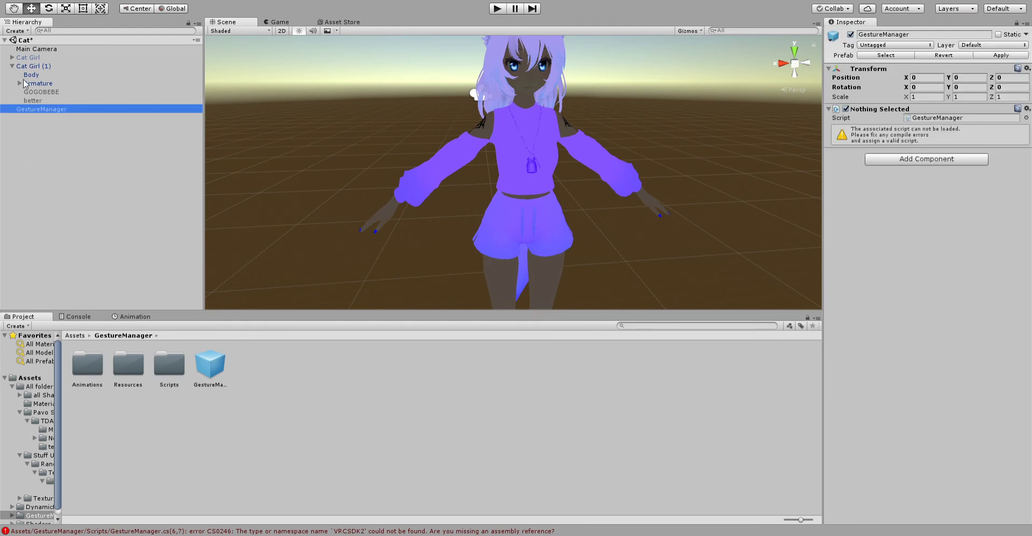
left_click(37, 65)
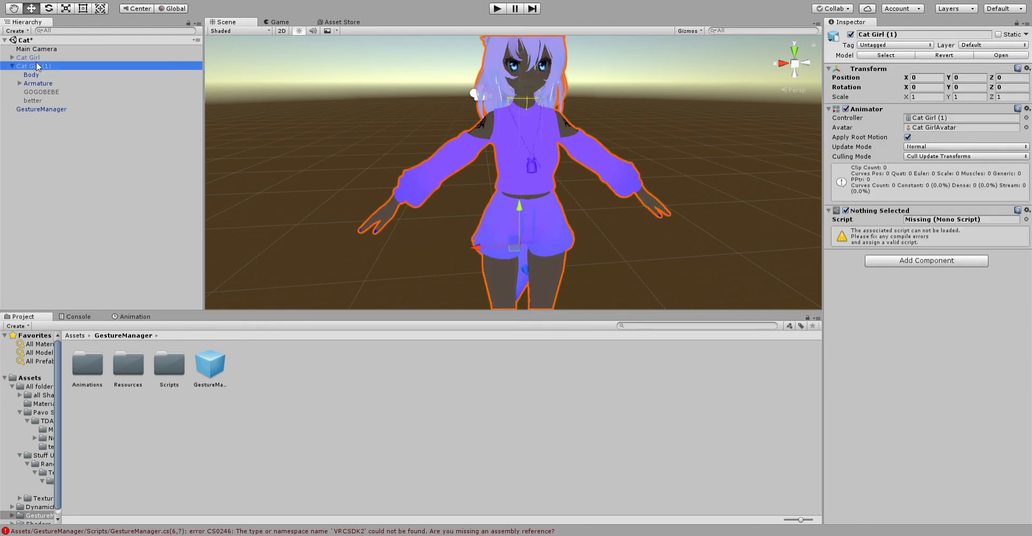
left_click(50, 110)
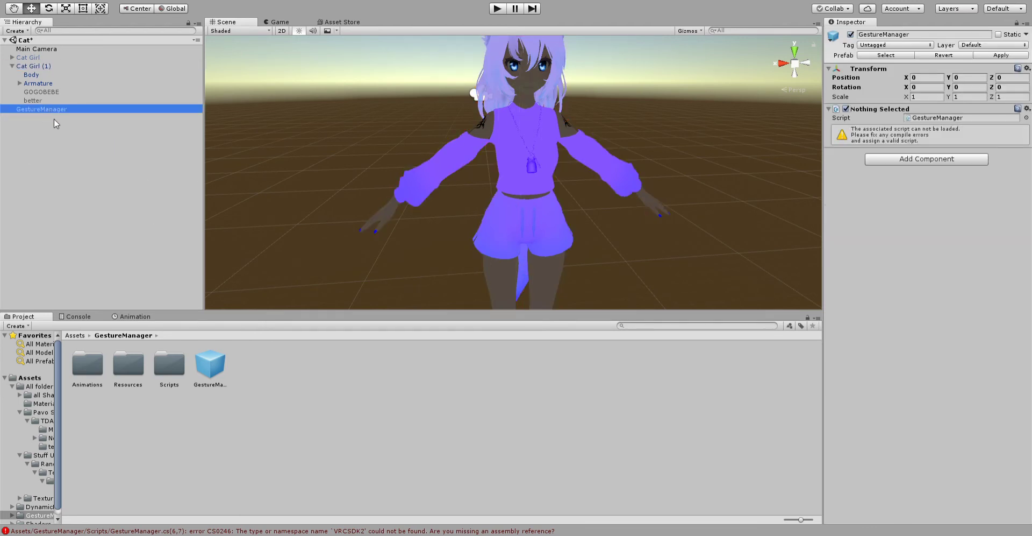
left_click(11, 66)
left_click(21, 66)
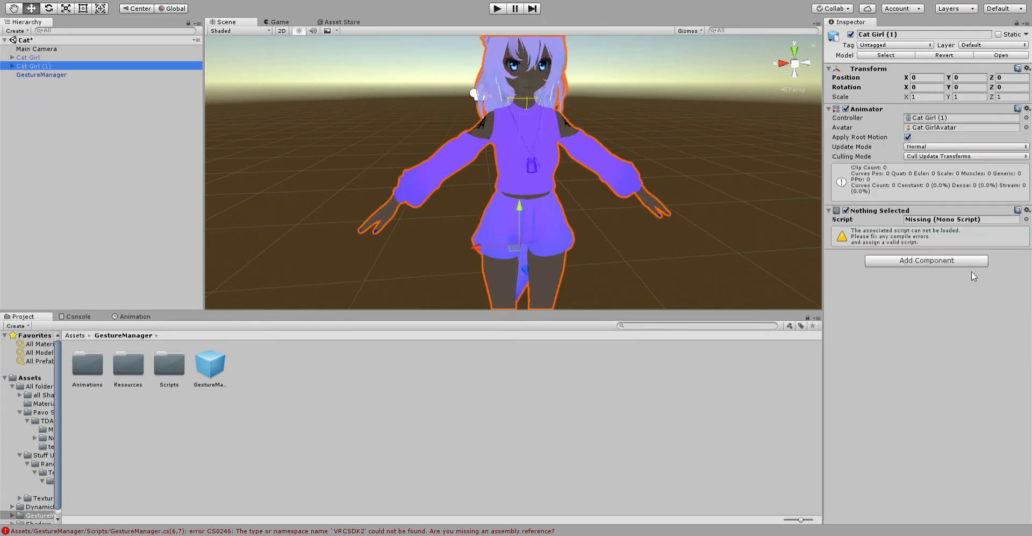
left_click(668, 240)
left_click_drag(669, 240, 582, 150, "alt")
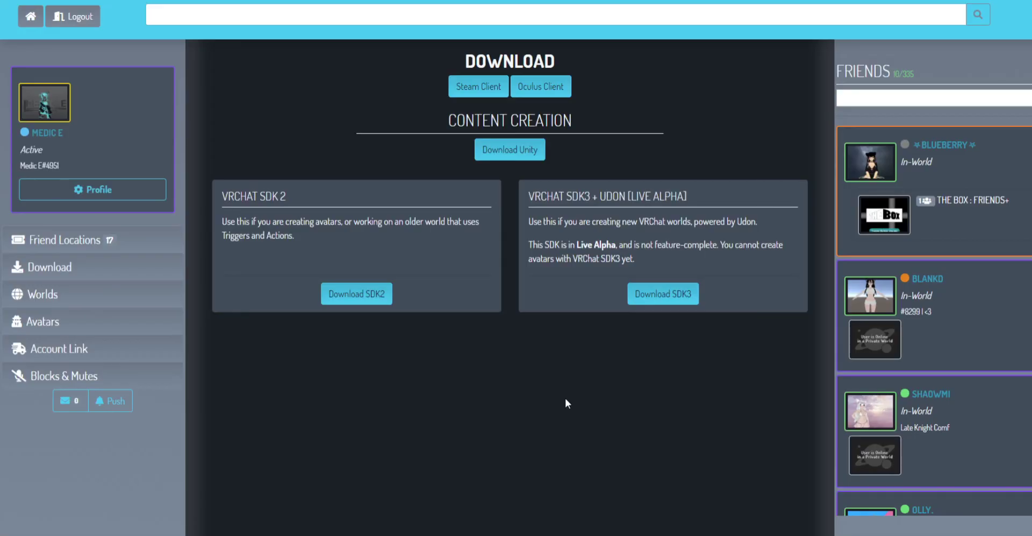
Download VRChat SDK2 from the VRChat website's download page and import it into the Unity project
left_click(368, 295)
left_click_drag(230, 196, 298, 200)
left_click(298, 200)
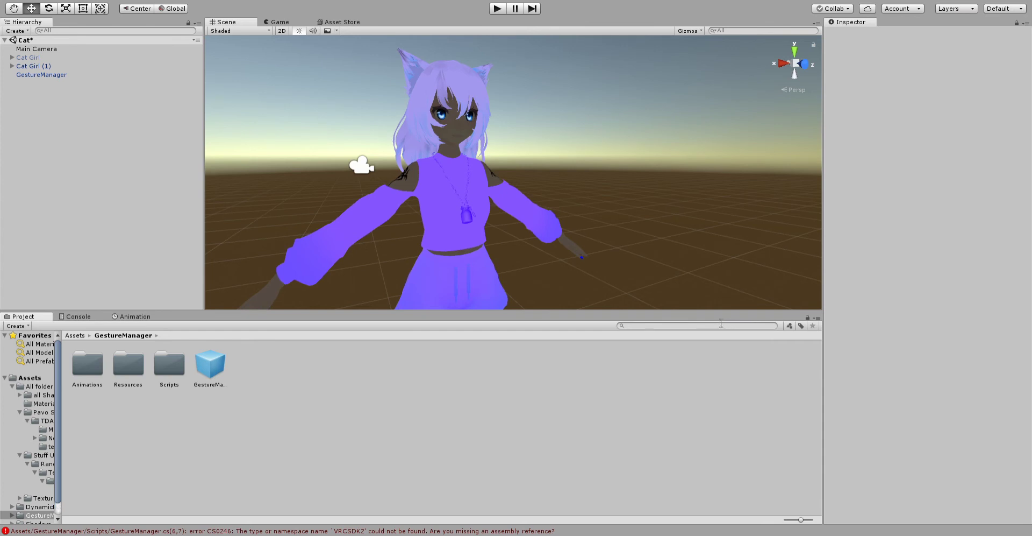
left_click(695, 325)
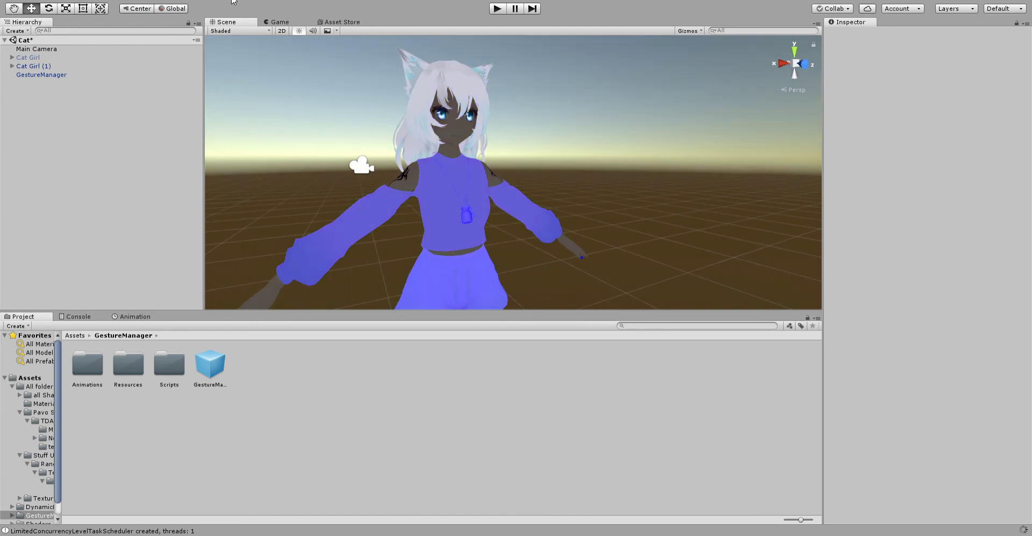
Set the Desaturation of the Body's hair material to -0.16
scroll(375, 188, "down", 3)
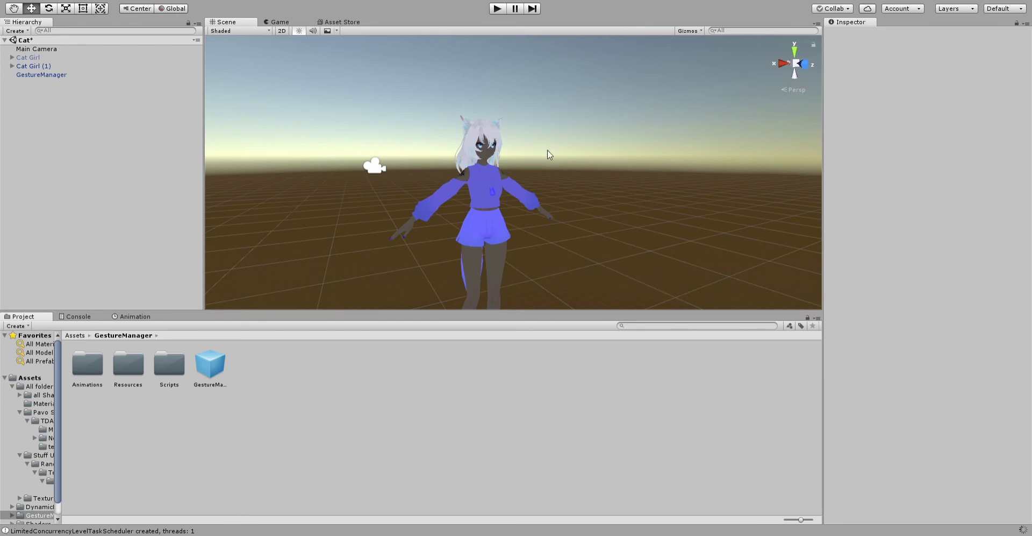
scroll(619, 178, "up", 3)
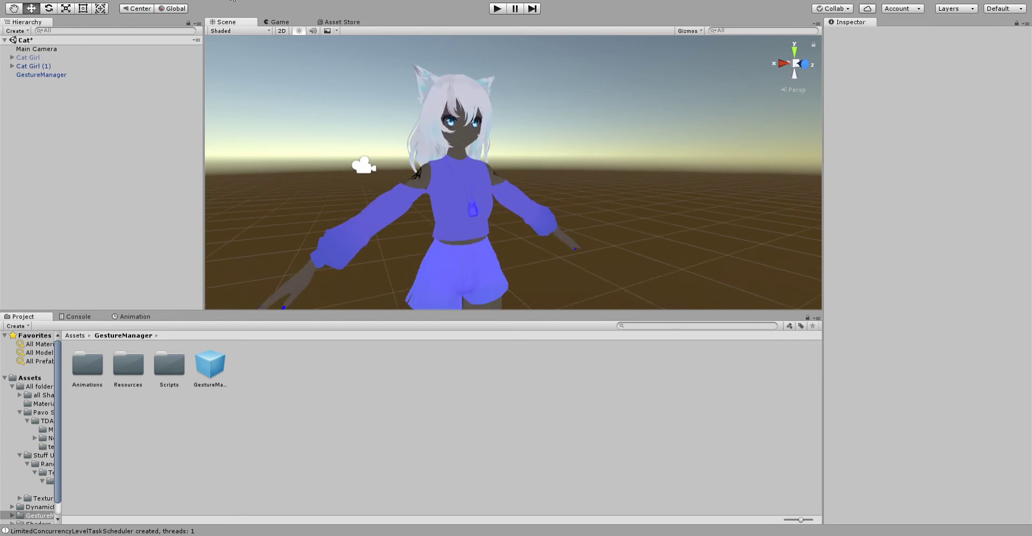
left_click(472, 97)
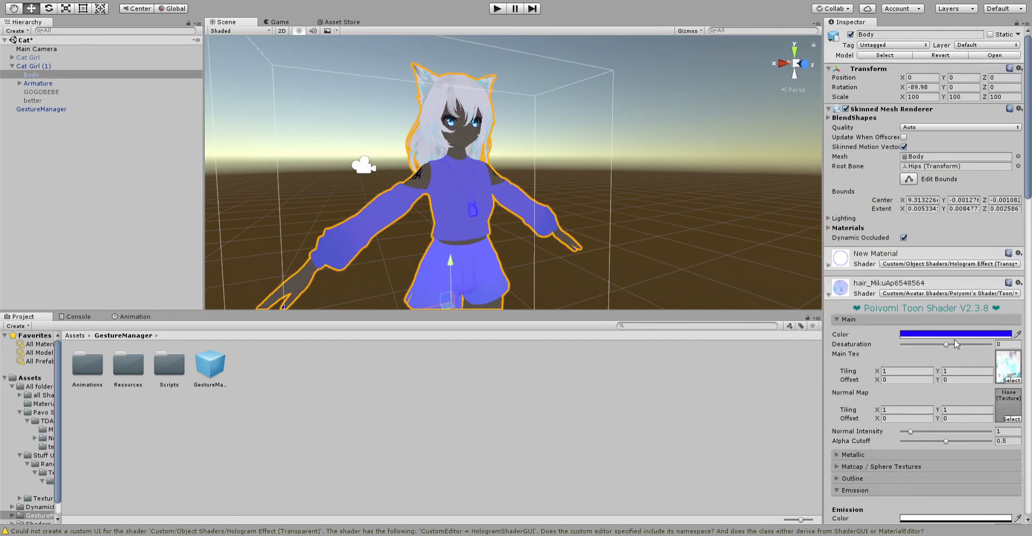
mouse_move(946, 345)
left_mouse_down()
mouse_move(976, 348)
mouse_move(931, 350)
mouse_move(939, 347)
left_mouse_up()
Change the hair material's emission color to a light purple
scroll(905, 408, "down", 8)
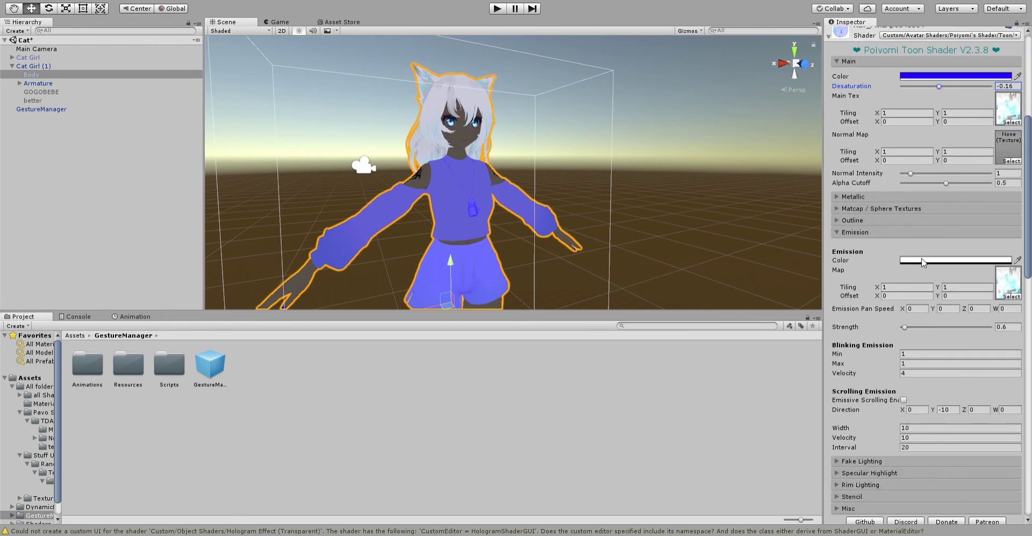
left_click_drag(765, 278, 809, 249)
left_click_drag(804, 298, 802, 284)
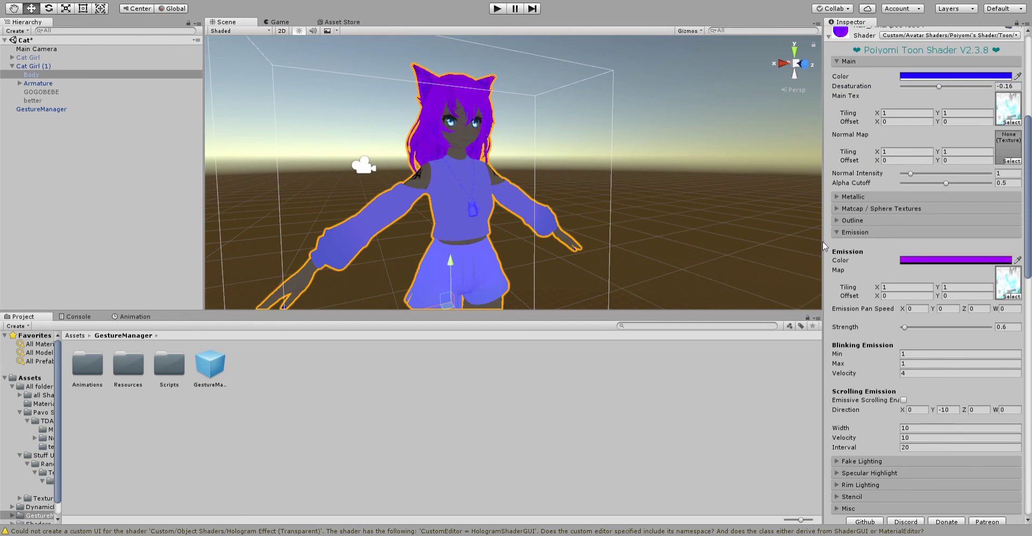
left_click_drag(789, 243, 755, 247)
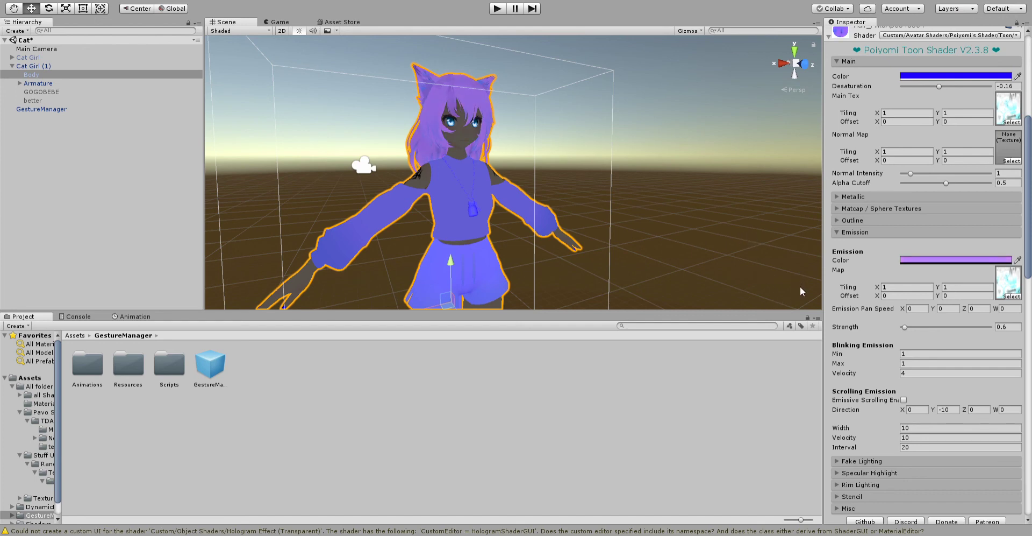
left_click(817, 214)
left_click(754, 202)
left_click_drag(795, 222, 485, 183, "alt")
scroll(569, 209, "up", 5)
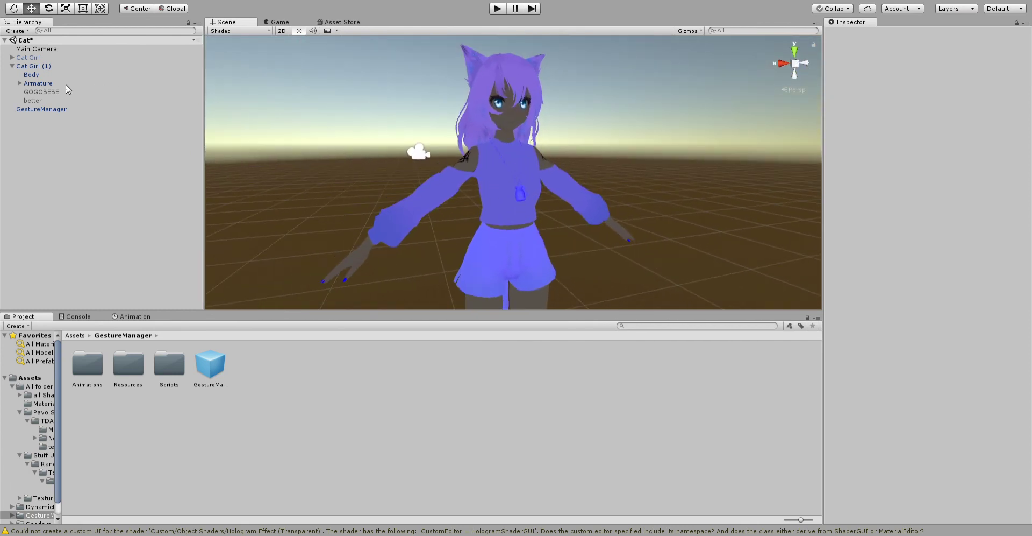
Check the VRC_Avatar Descriptor and other components on Cat Girl (1), and collapse its hierarchy
left_click(30, 66)
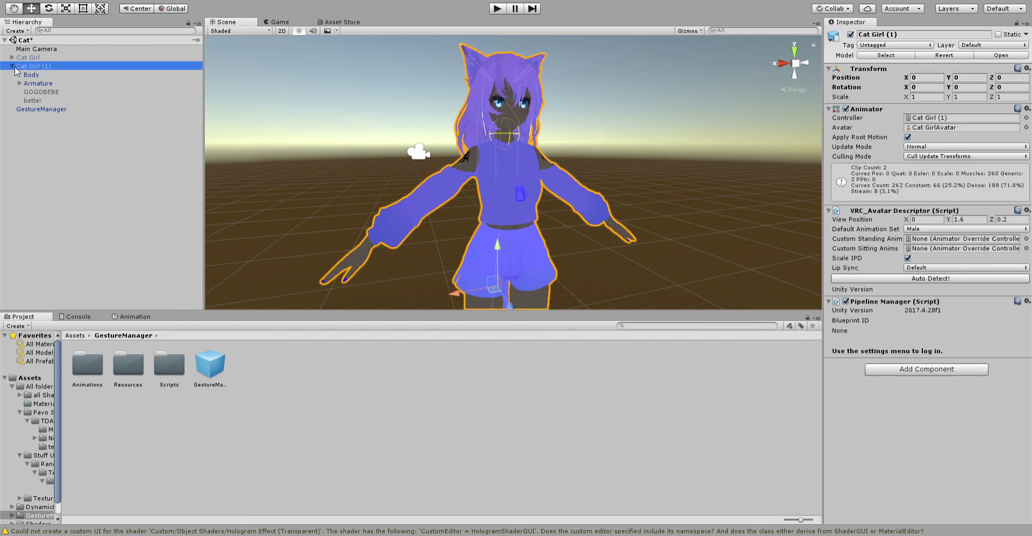
left_click(12, 66)
left_click(267, 118)
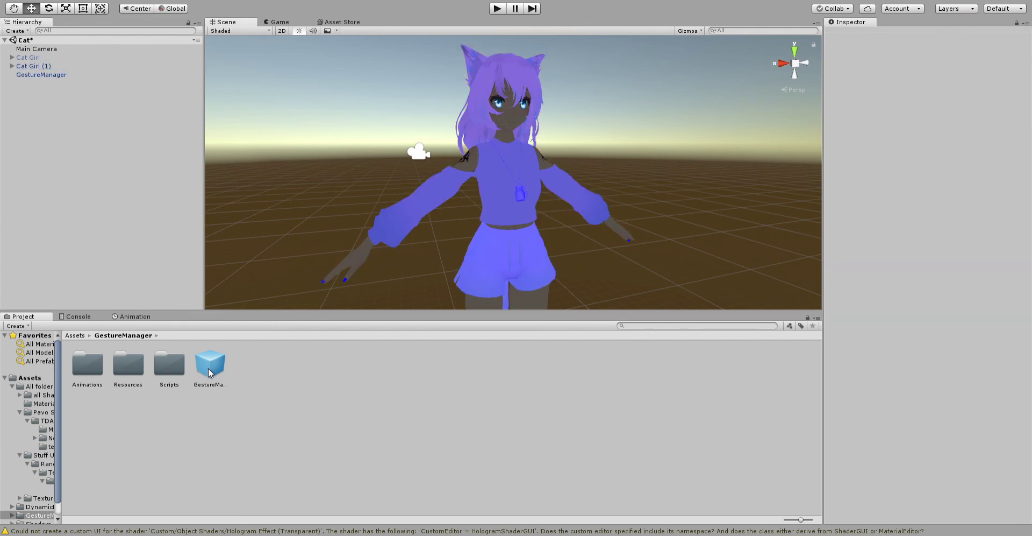
left_click_drag(209, 373, 148, 250)
left_click(92, 128)
left_click(40, 83)
key("Delete")
Delete Cat Girl (1) from the scene and activate the original Cat Girl avatar
left_click(22, 66)
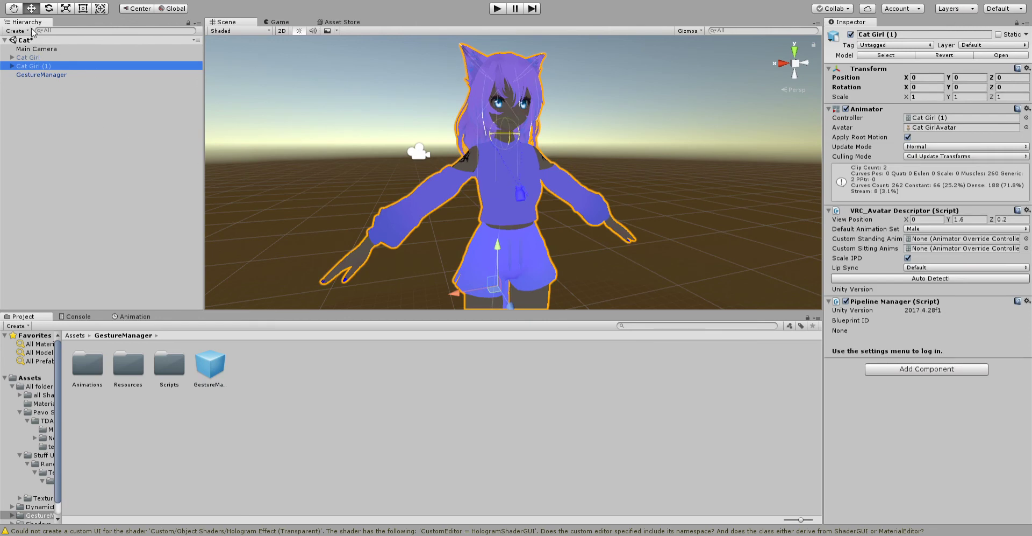
key("Delete")
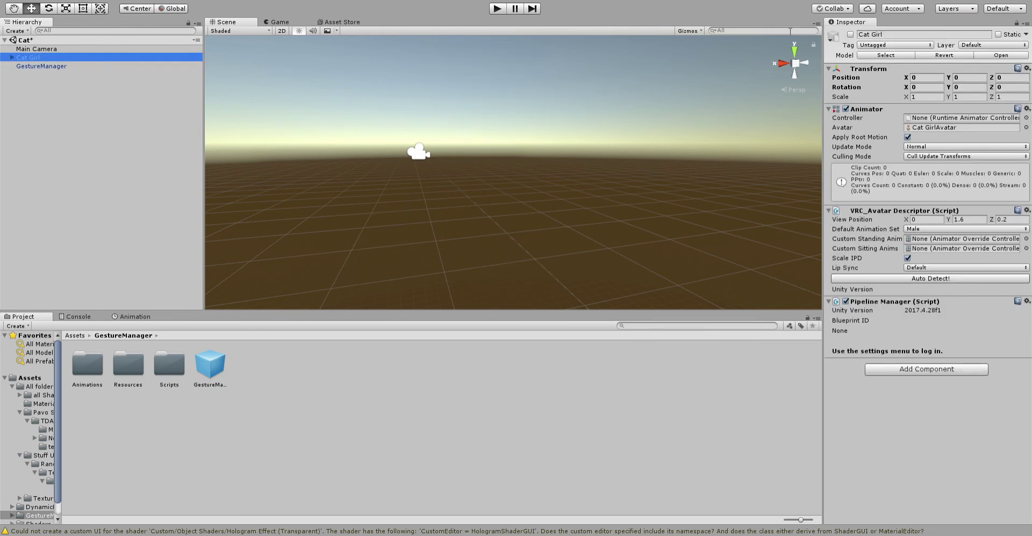
left_click(851, 33)
left_click(742, 111)
scroll(712, 122, "up", 3)
left_click_drag(711, 123, 675, 138, "alt")
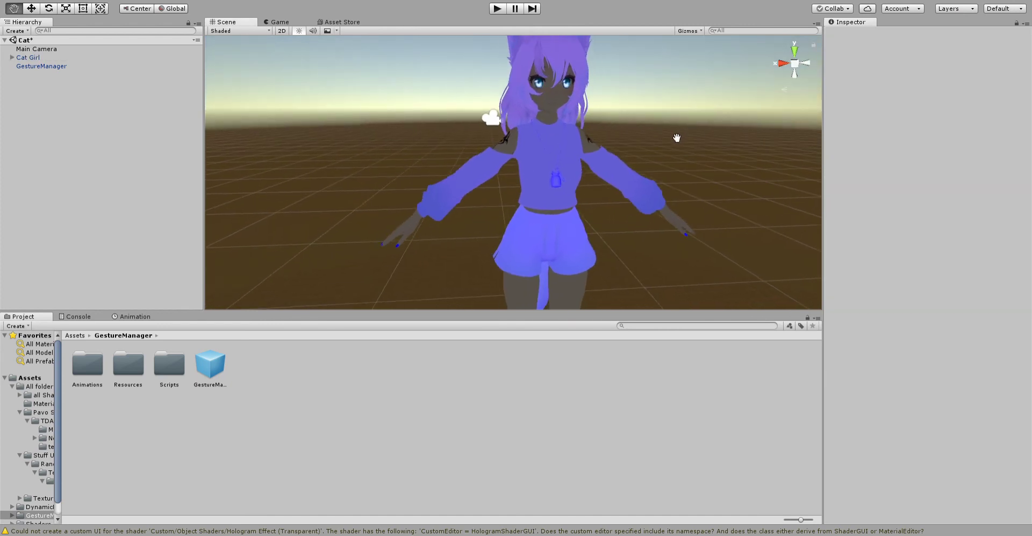
left_click(25, 57)
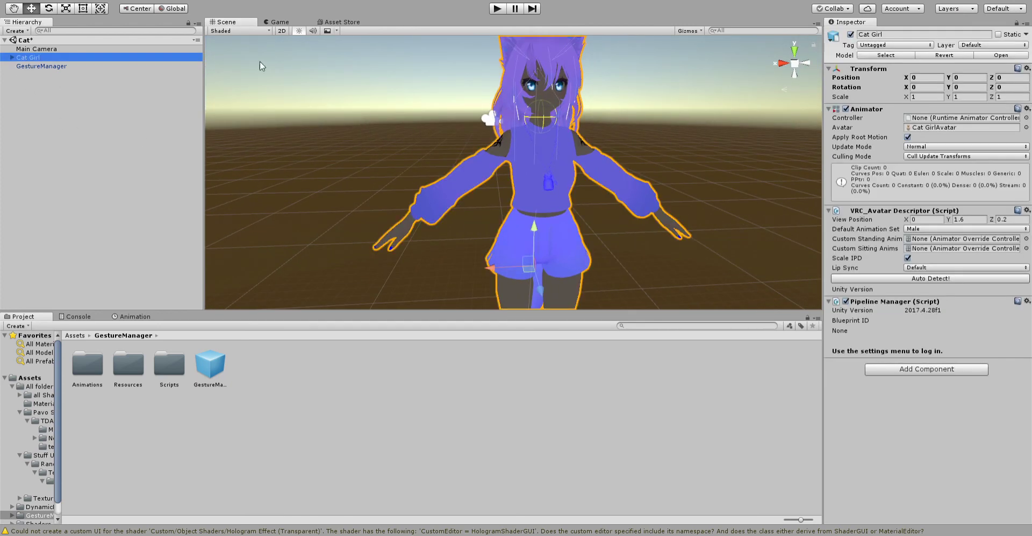
left_click(384, 98)
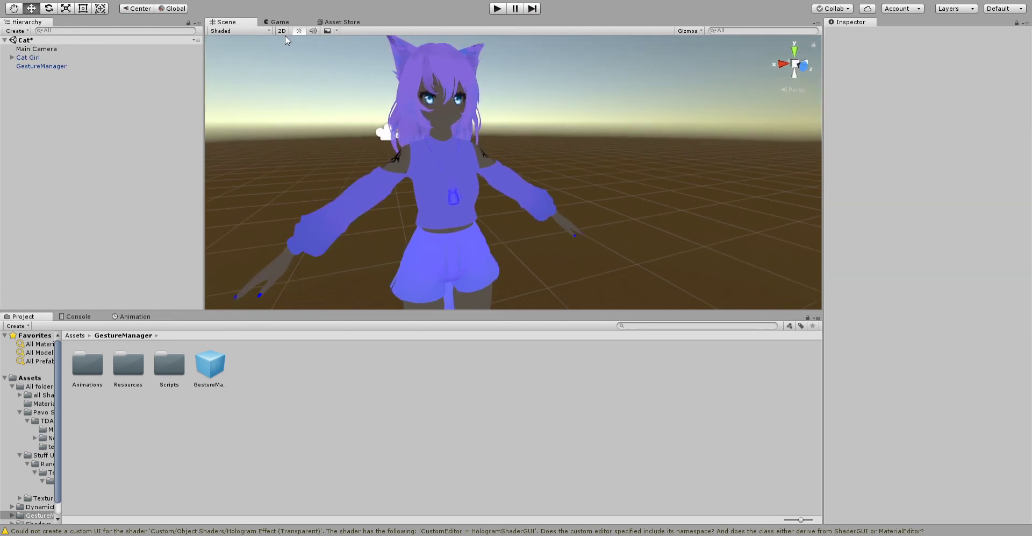
left_click(300, 29)
left_click(300, 29)
right_click_drag(521, 92, 486, 82)
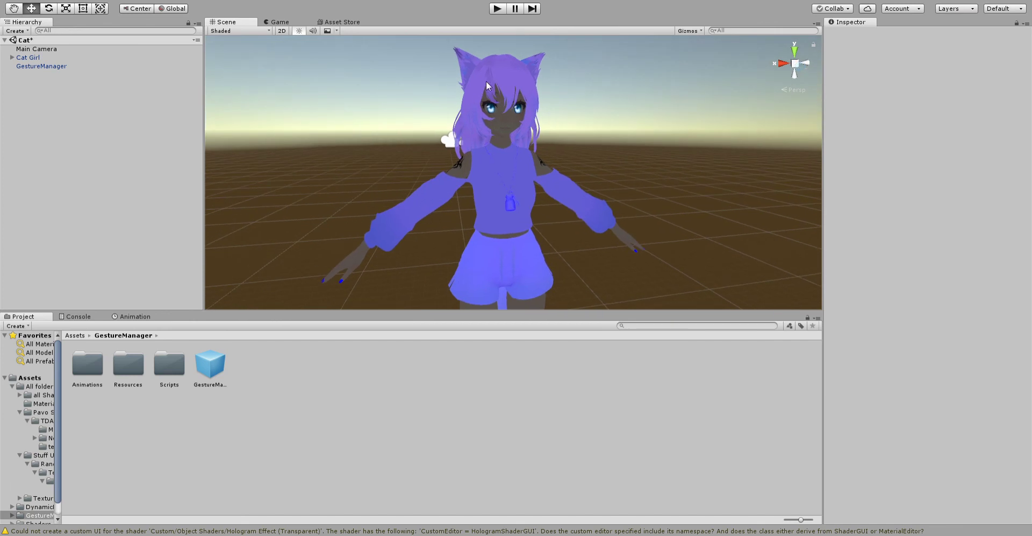
Set the Default Animation Set in Cat Girl's VRC_Avatar Descriptor to Female
left_click(68, 57)
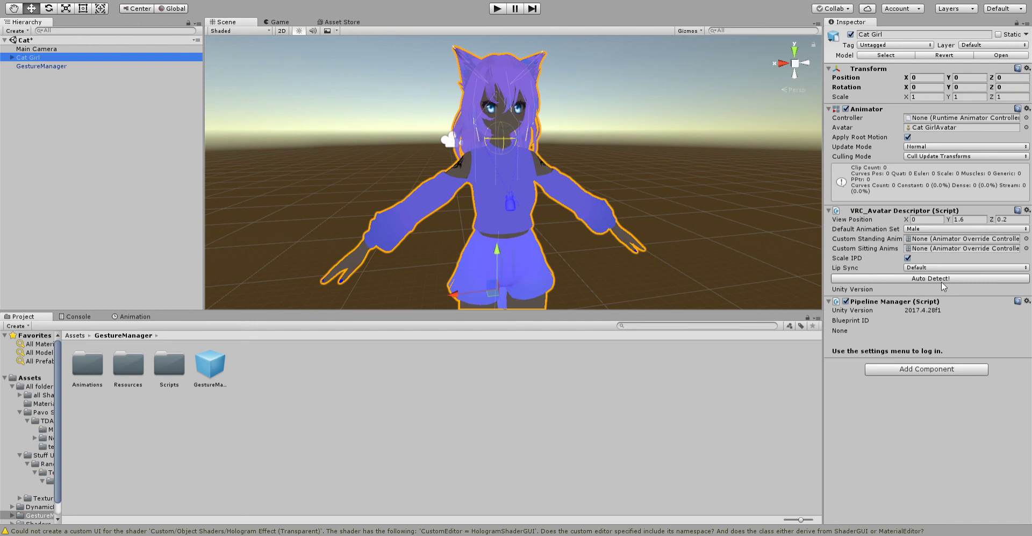
right_click_drag(588, 193, 420, 101)
middle_click_drag(420, 98, 443, 107)
scroll(444, 108, "down", 3)
scroll(443, 107, "up", 3)
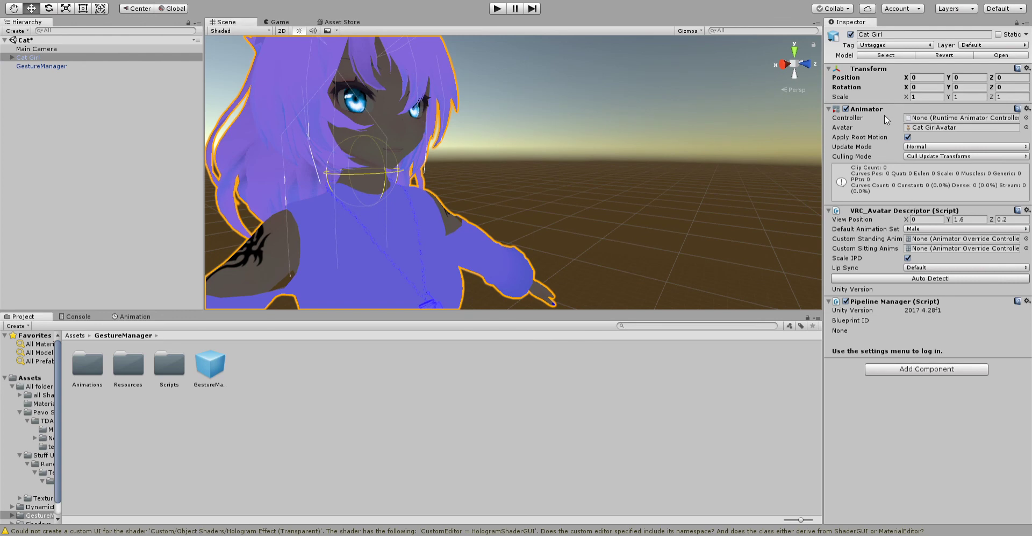
right_click_drag(640, 240, 545, 204)
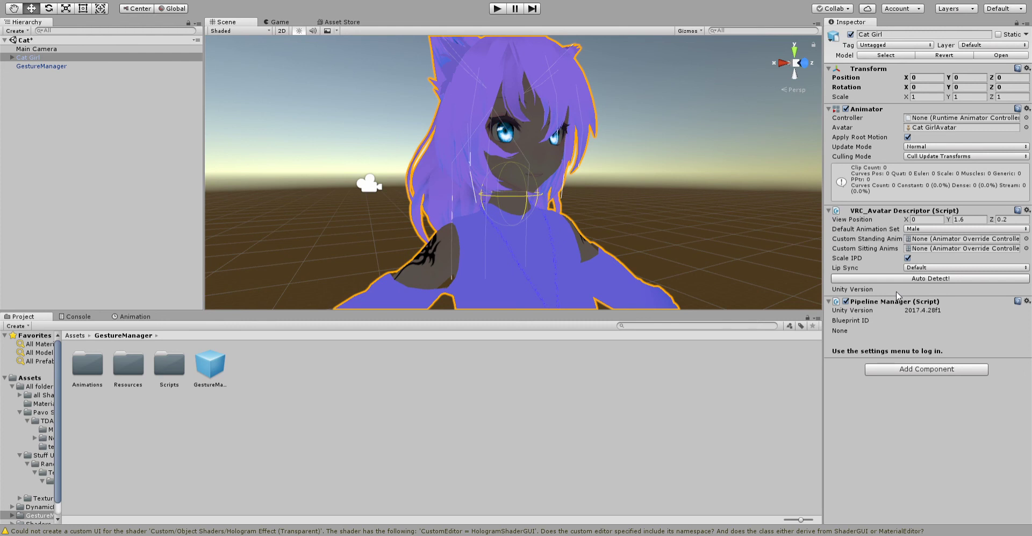
left_click(911, 232)
left_click(913, 249)
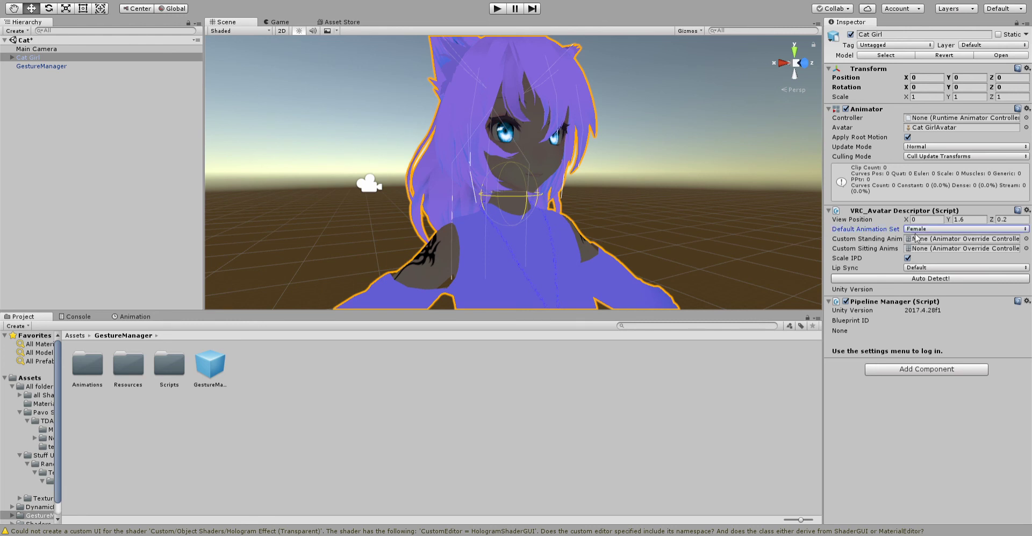
left_click(758, 251)
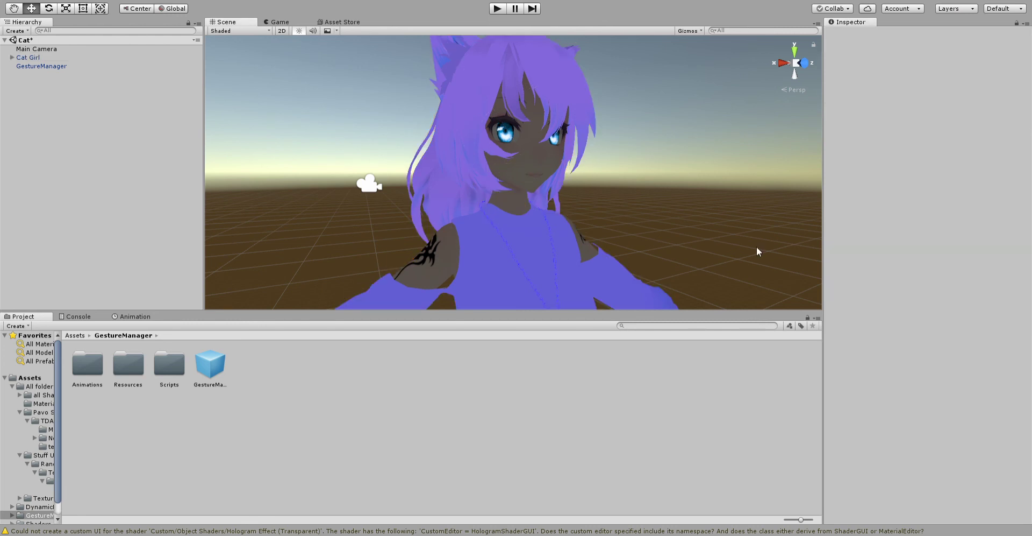
Assign CustomOverrideEmpty as the Custom Standing Anims of Cat Girl's VRC_Avatar Descriptor
left_click(28, 57)
left_click_drag(473, 135, 645, 116, "alt")
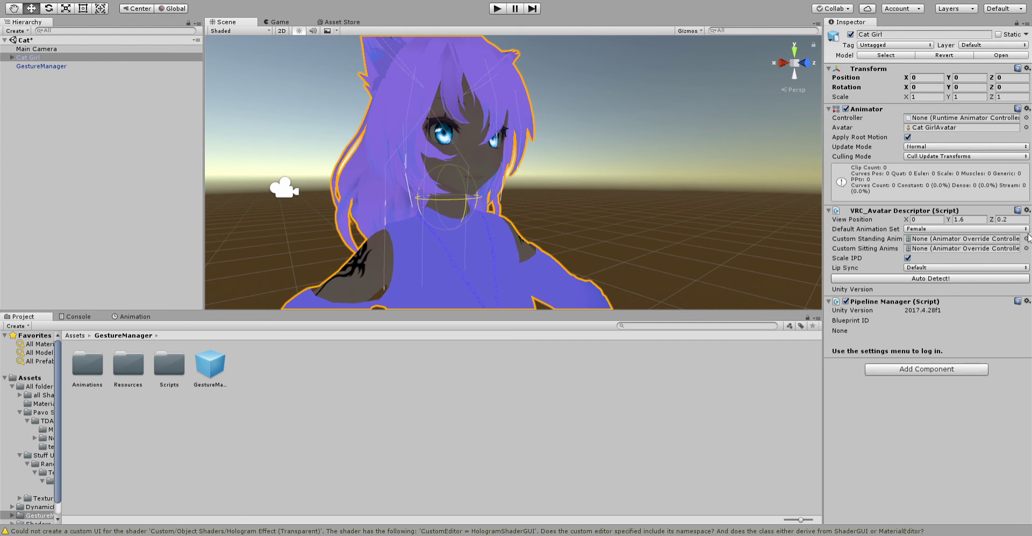
left_click(624, 193)
double_click(619, 198)
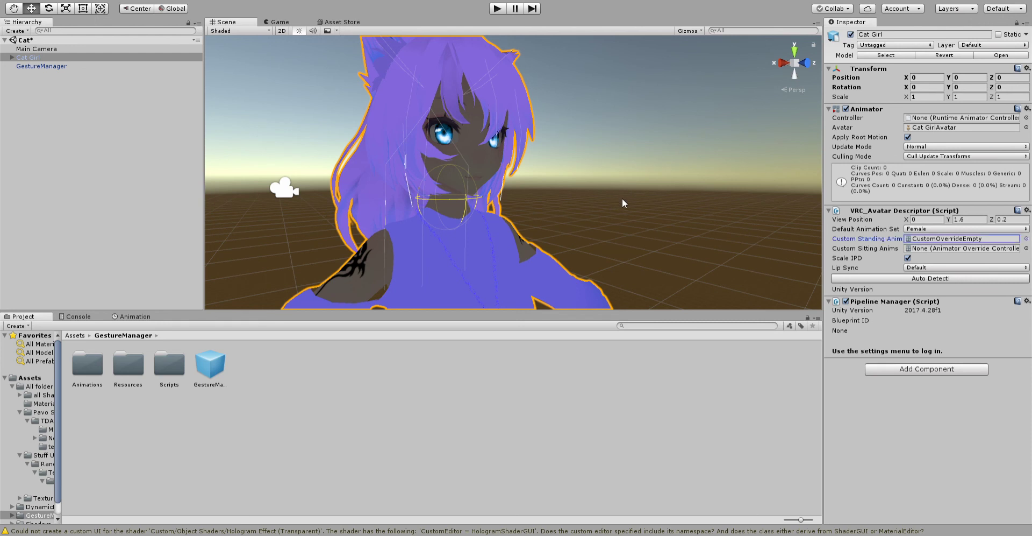
Locate CustomOverrideEmpty in the VRCSDK sample Animation folder and move it to the root Assets folder
left_click(931, 241)
left_click(218, 391)
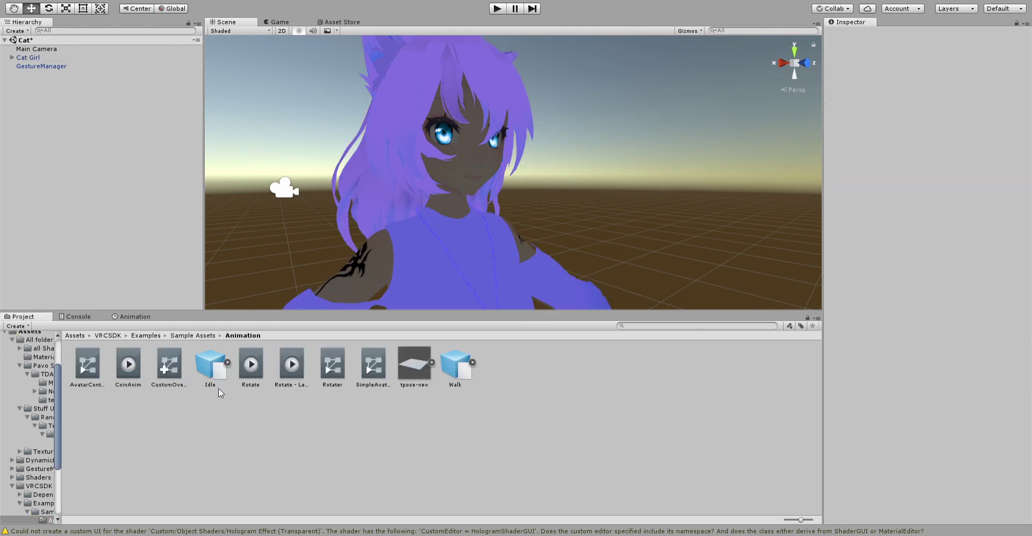
left_click(102, 335)
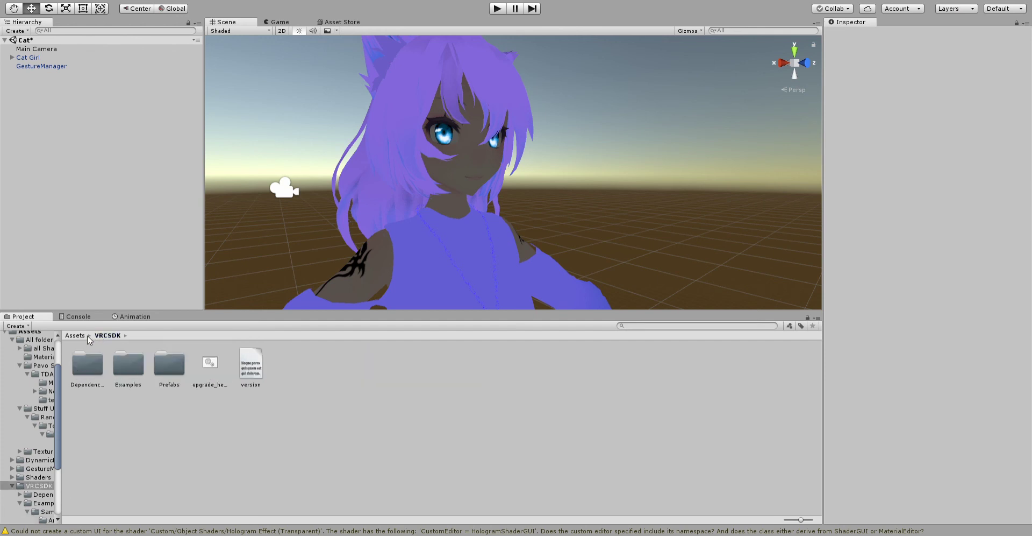
left_click(72, 336)
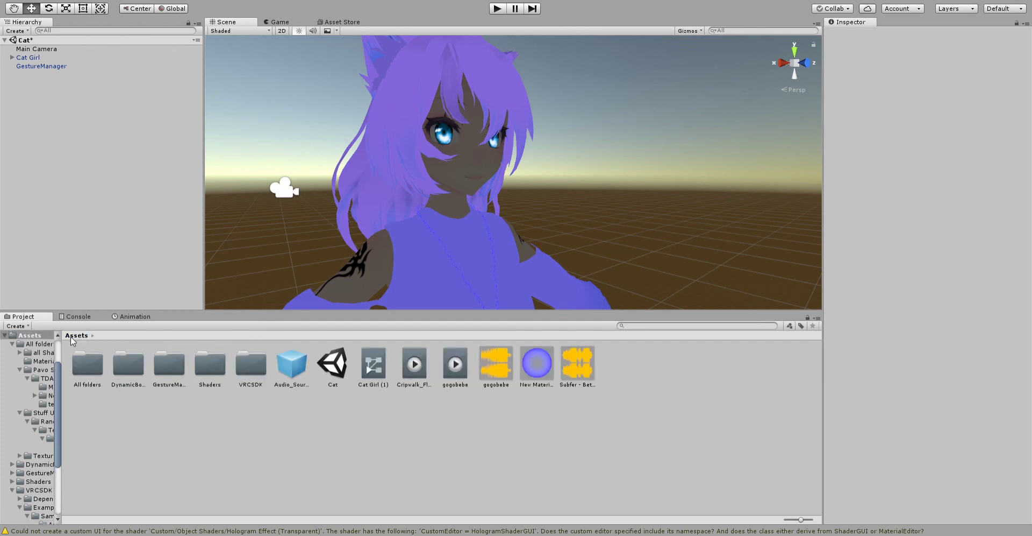
double_click(249, 366)
double_click(134, 367)
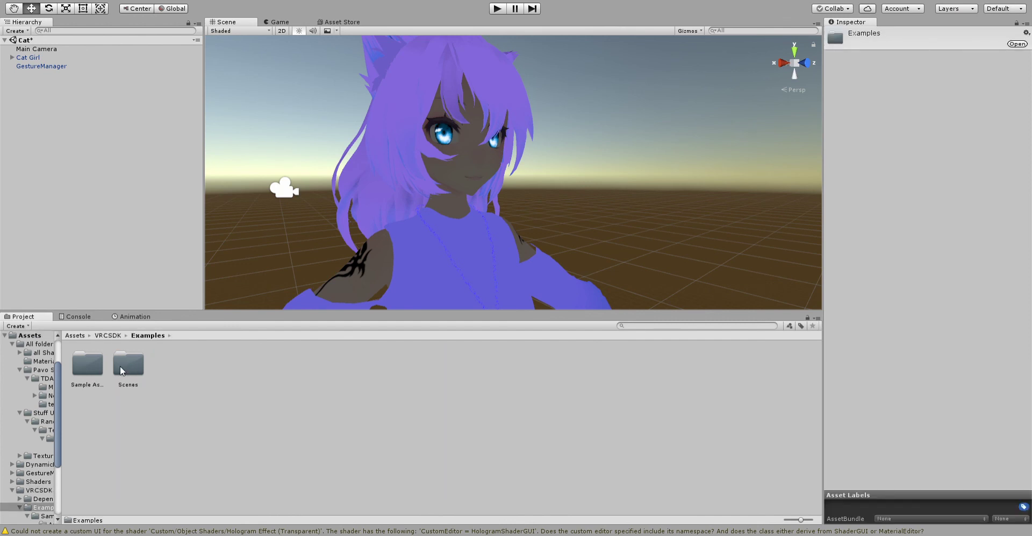
double_click(89, 365)
left_click(96, 368)
double_click(96, 367)
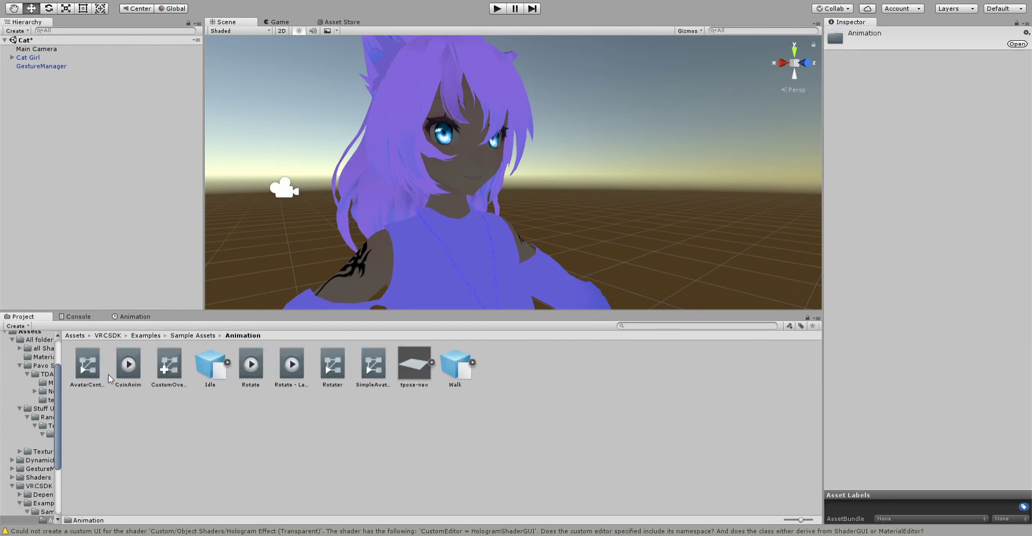
left_click_drag(166, 369, 37, 383)
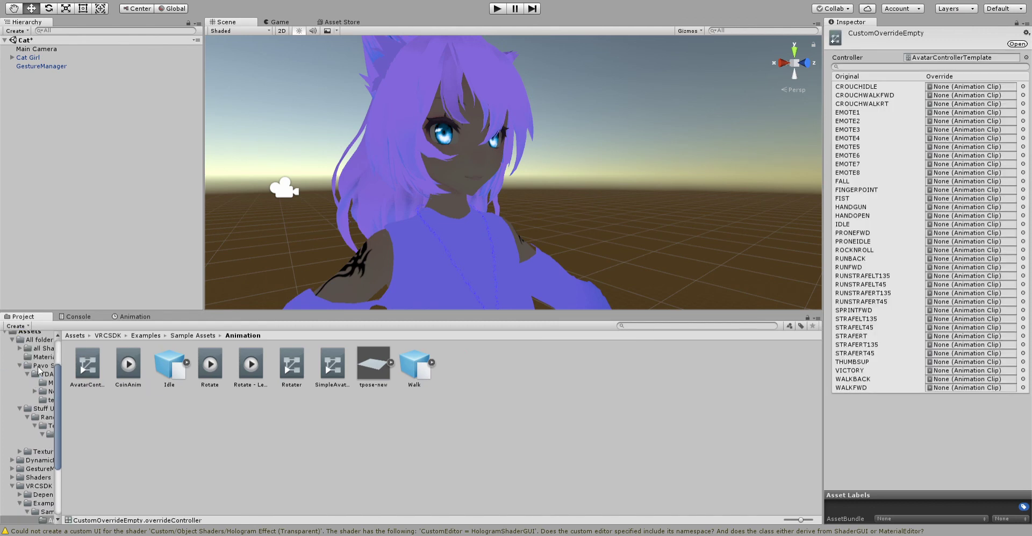
left_click(29, 378)
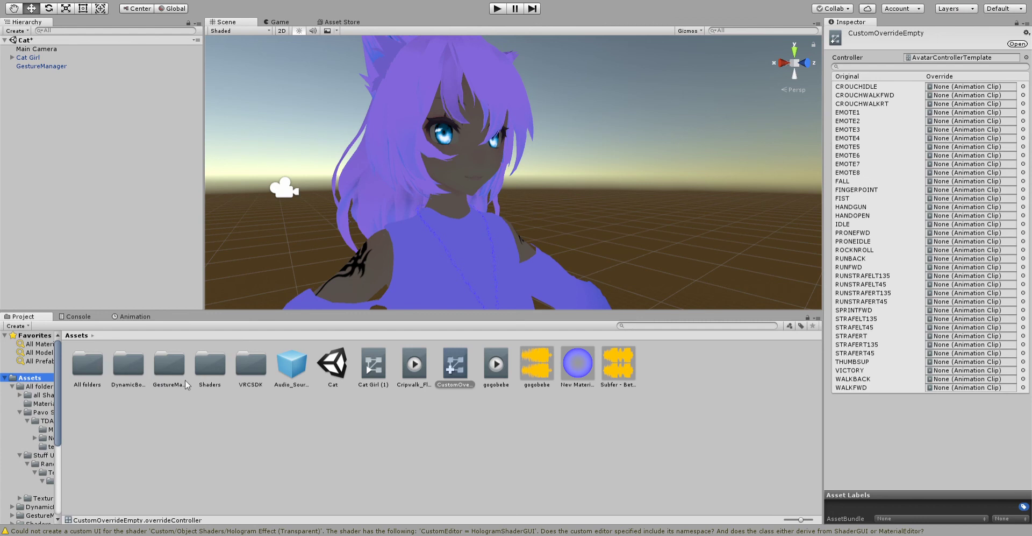
In CustomOverrideEmpty, assign the Cripwalk_Flippy clip to EMOTE1 and the gogobebe clip to EMOTE2
left_click_drag(284, 367, 295, 439)
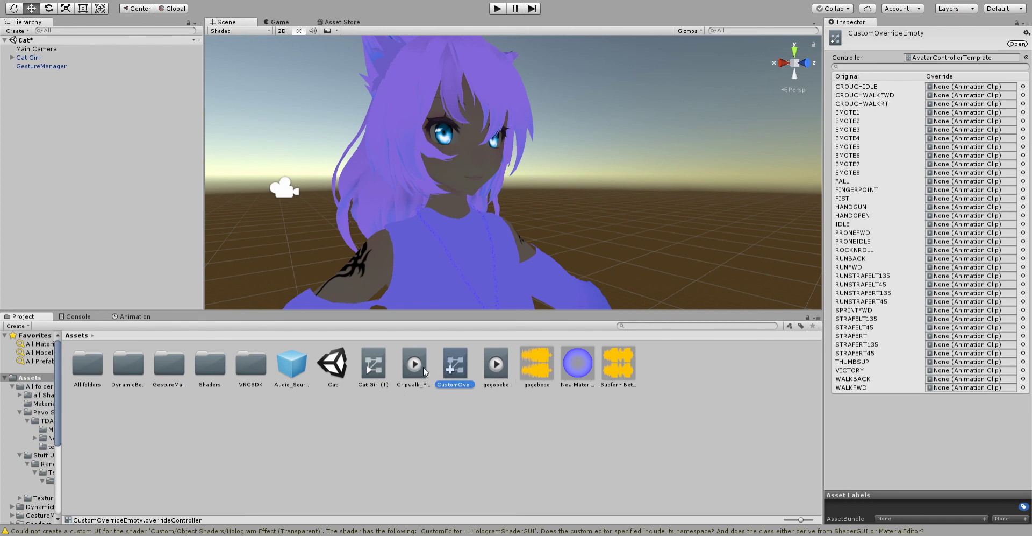
left_click(891, 113)
left_click(878, 138)
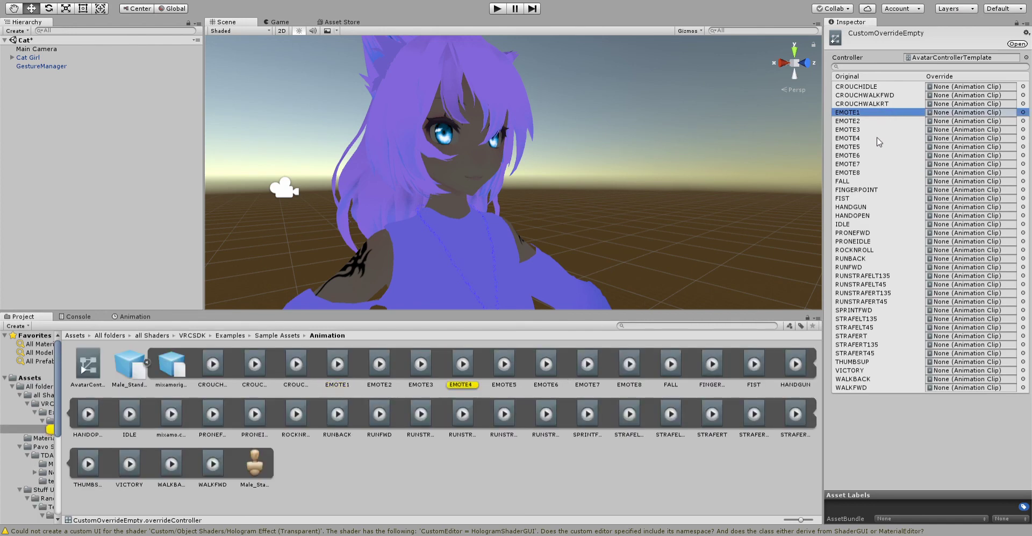
left_click(876, 171)
left_click(30, 377)
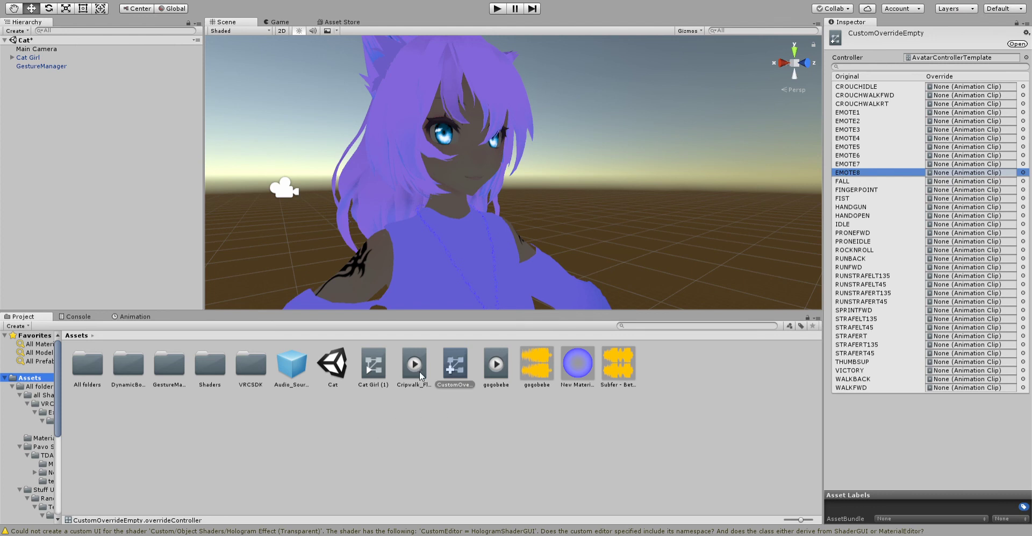
left_click_drag(420, 370, 956, 113)
left_click_drag(496, 364, 927, 127)
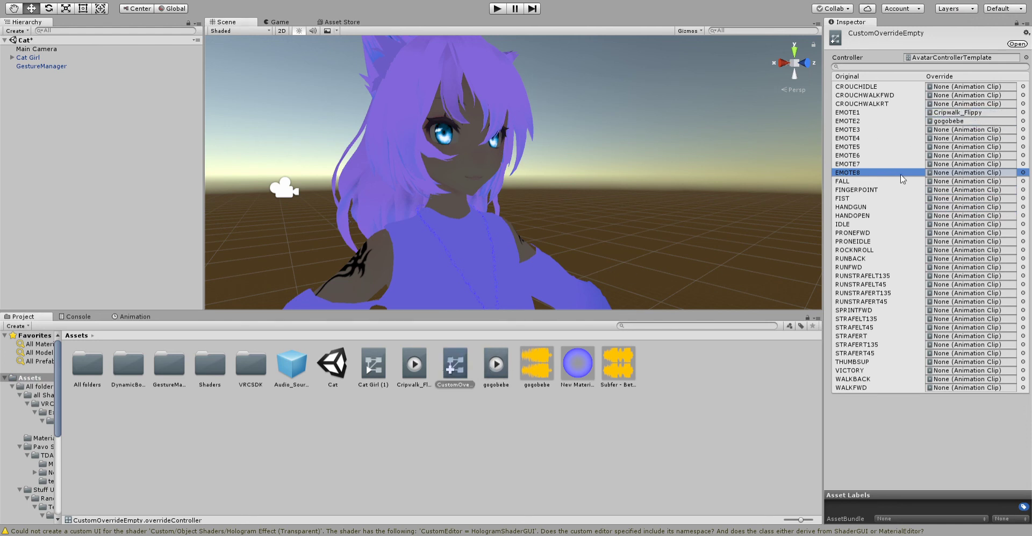
Review the emote overrides in CustomOverrideEmpty and the settings of the Cripwalk_Flippy clip
left_click(726, 371)
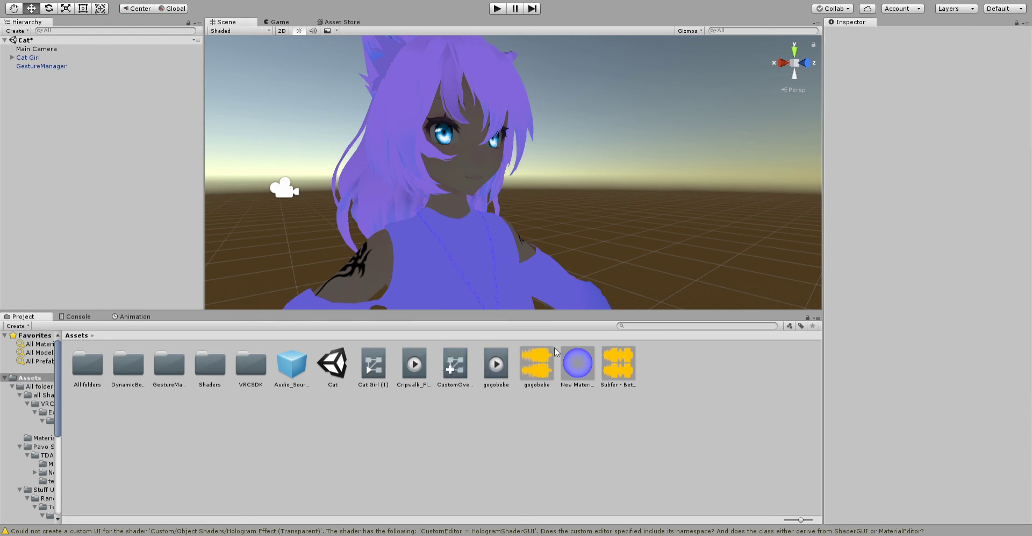
left_click(455, 364)
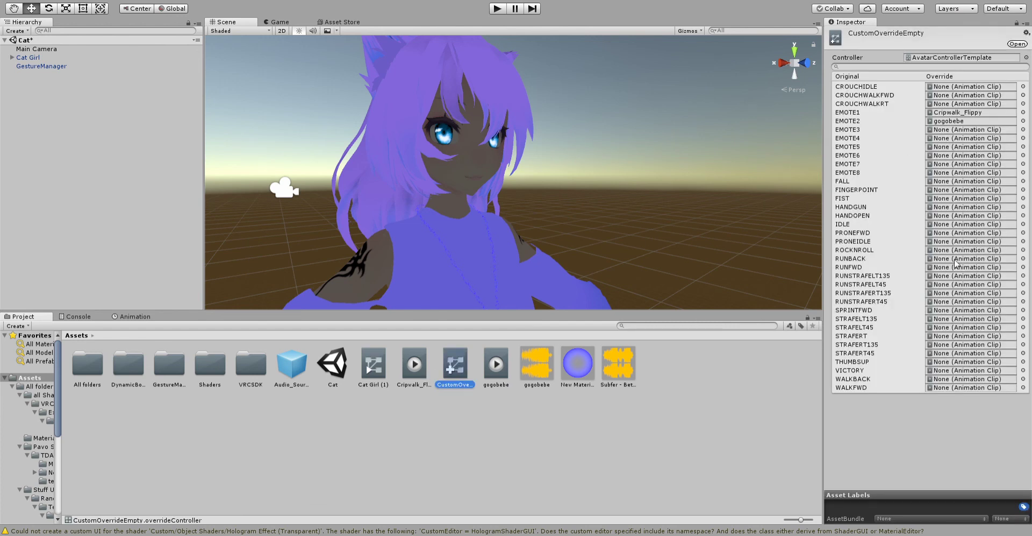
left_click(665, 369)
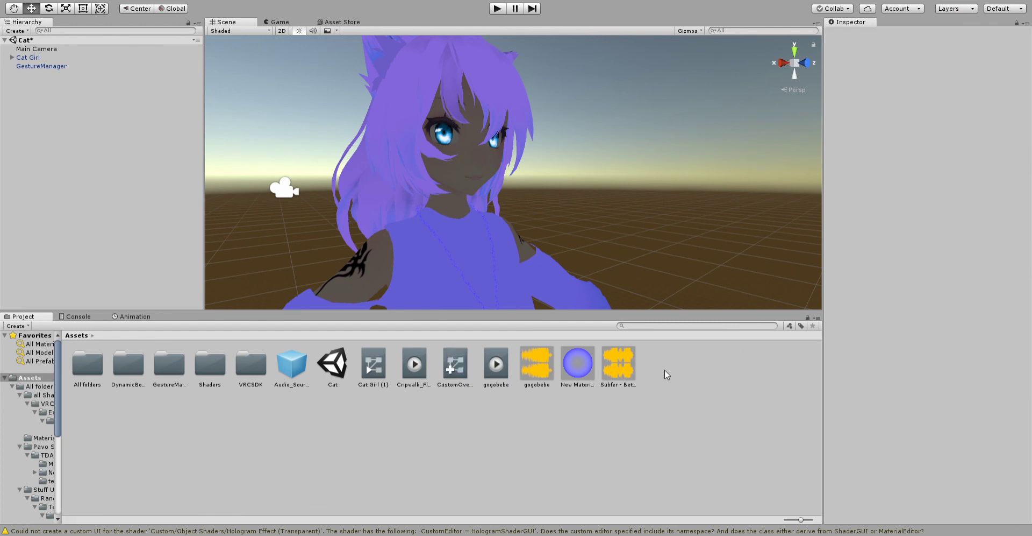
scroll(540, 223, "down", 3)
left_click(402, 363)
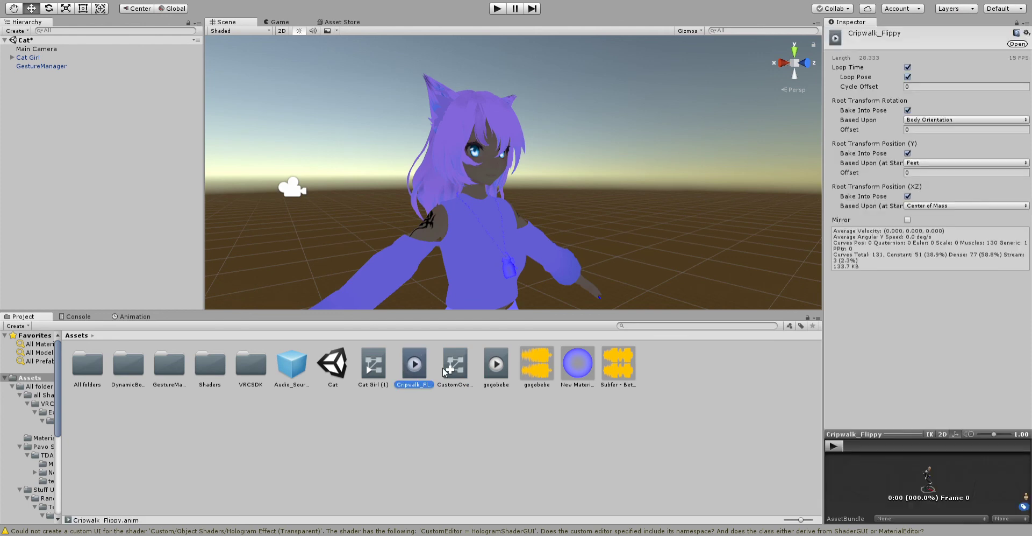
left_click(452, 365)
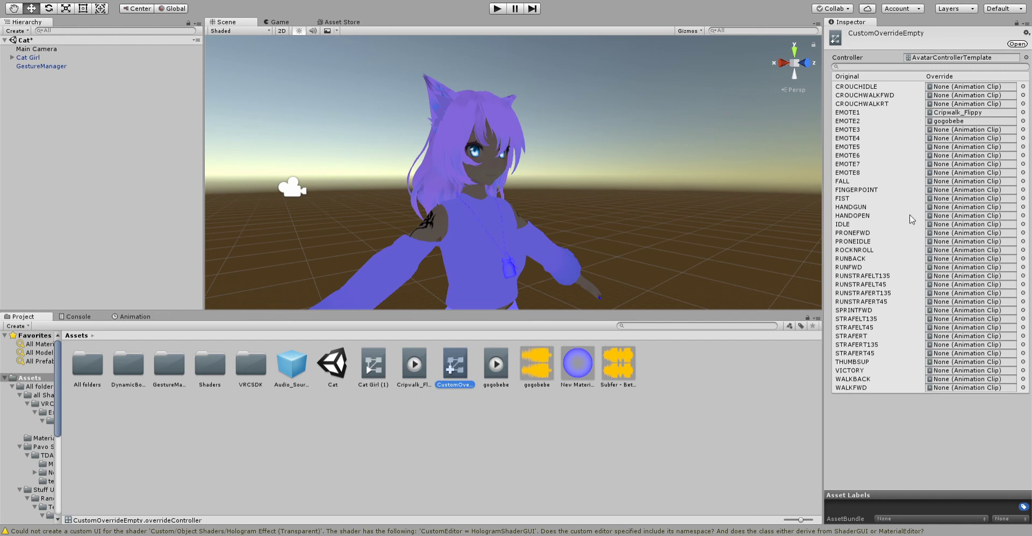
Look over the FINGERPOINT, FIST, HANDGUN and HANDOPEN slots in CustomOverrideEmpty, and return to the root Assets folder
left_click(843, 190)
left_click(843, 198)
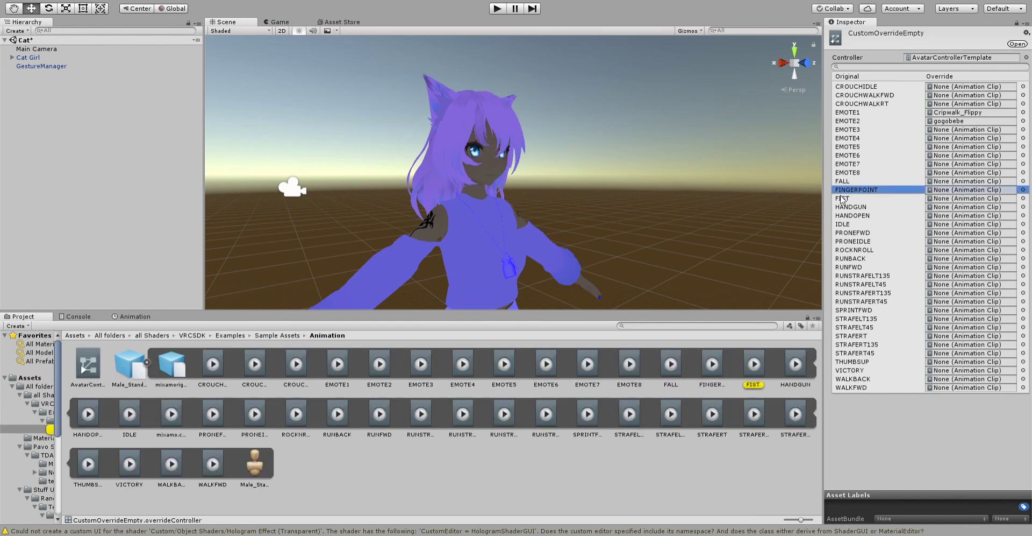
left_click(843, 206)
left_click(843, 215)
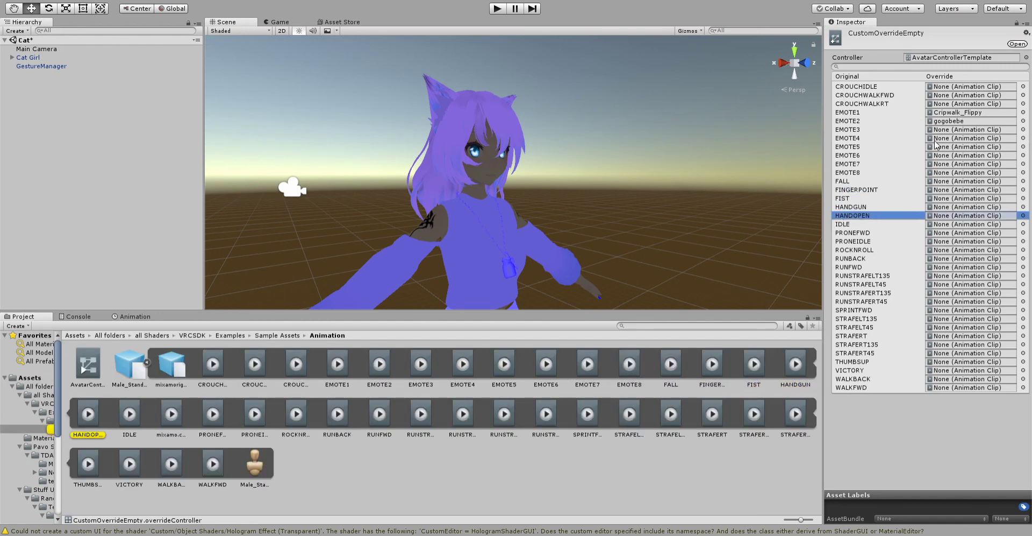
left_click(256, 335)
left_click(231, 335)
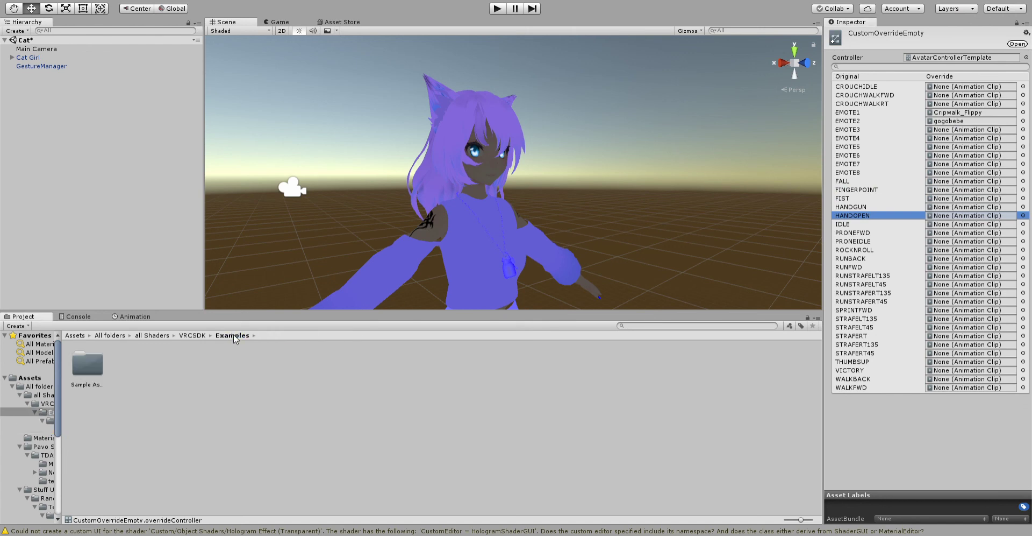
left_click(188, 335)
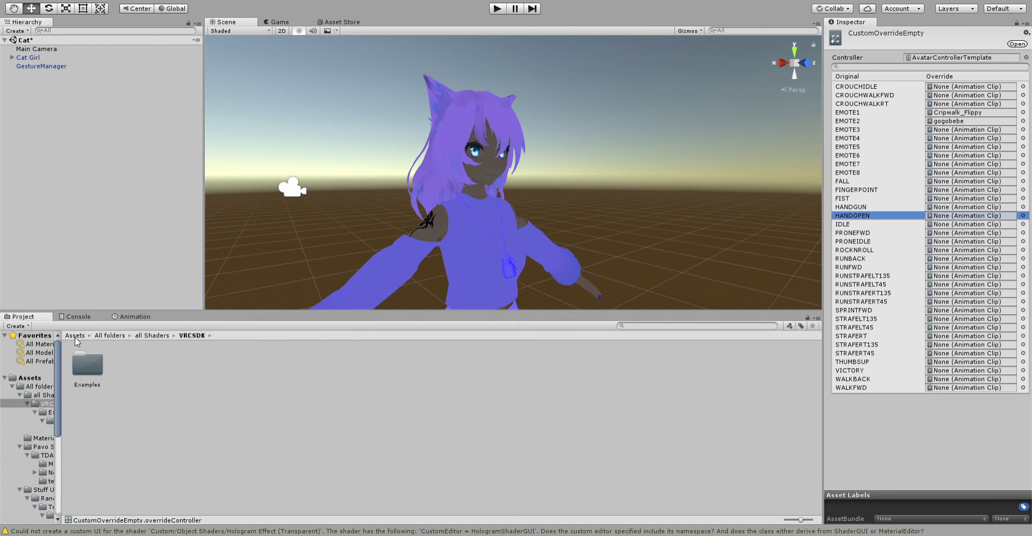
left_click(76, 336)
left_click(602, 223)
left_click_drag(612, 219, 468, 269, "alt")
scroll(468, 269, "down", 5)
middle_click_drag(467, 269, 500, 244)
left_click_drag(499, 244, 551, 247, "alt")
left_click(444, 357)
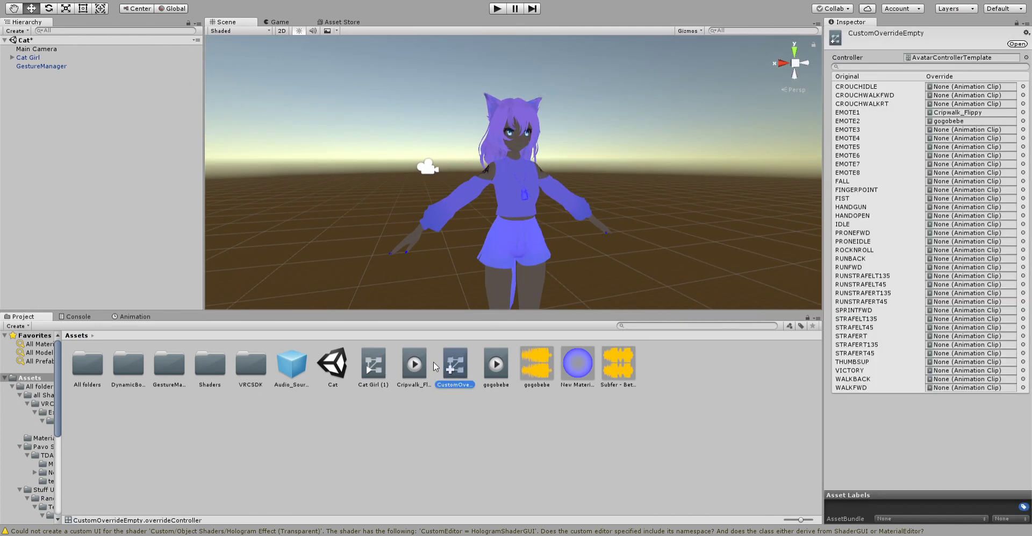
left_click(561, 115)
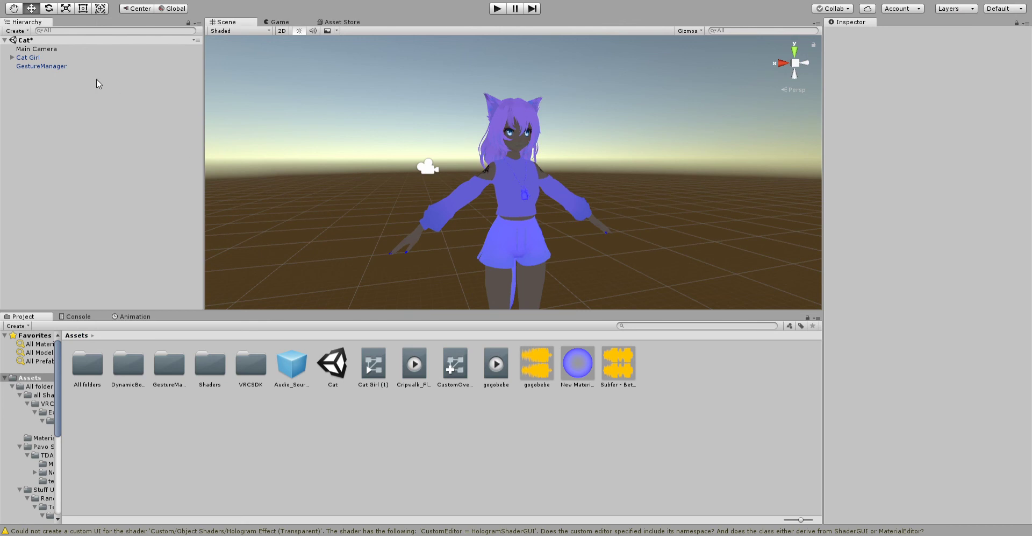
Enter play mode, return to the Scene view and show the emotes of GestureManager for Cat Girl
left_click(79, 67)
left_click(302, 101)
left_click(497, 9)
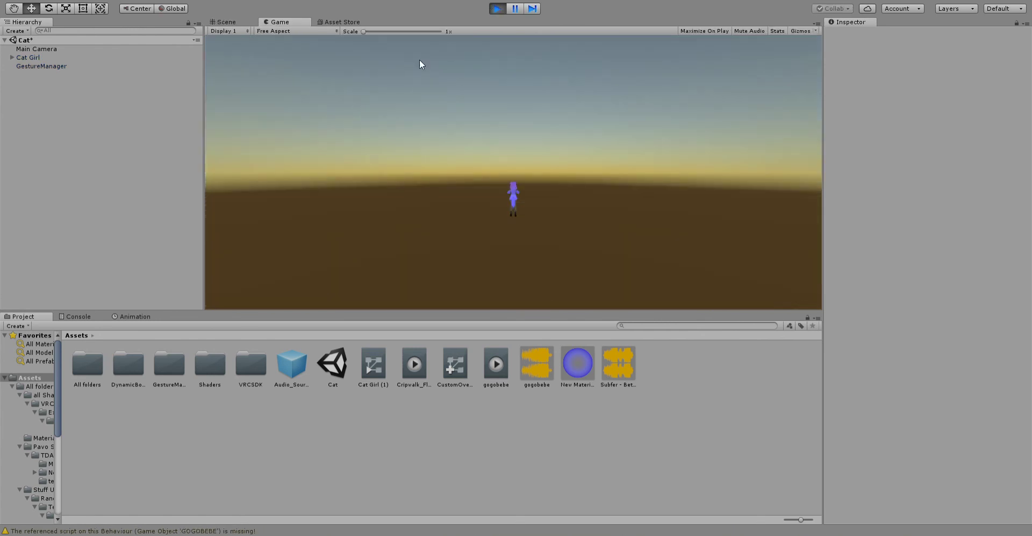
left_click(224, 21)
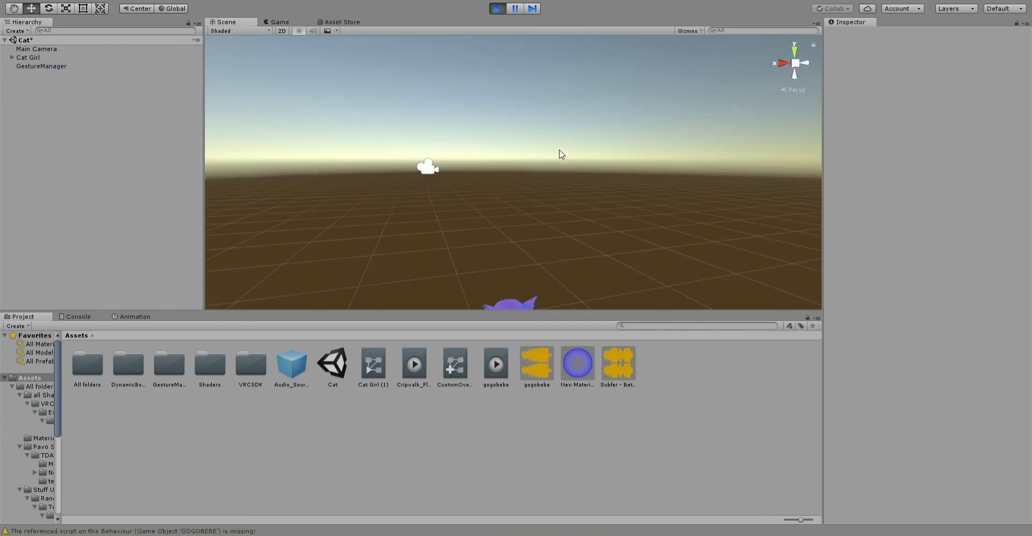
right_click_drag(573, 154, 577, 185)
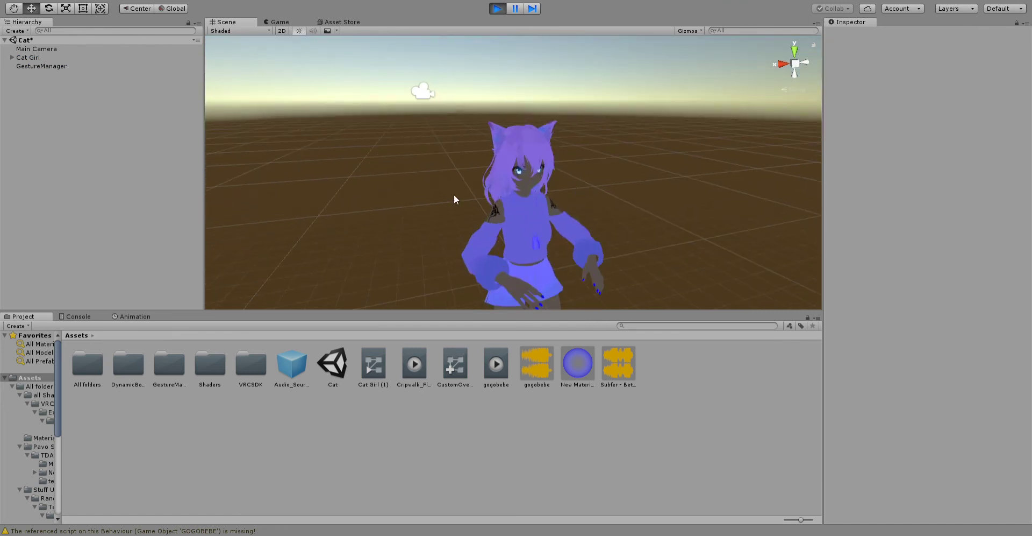
left_click(61, 65)
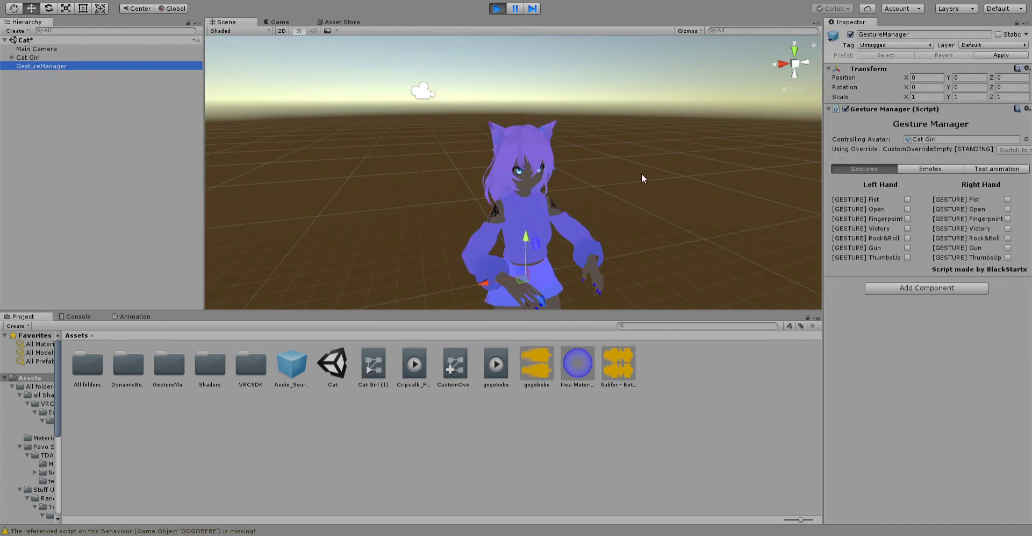
left_click(940, 168)
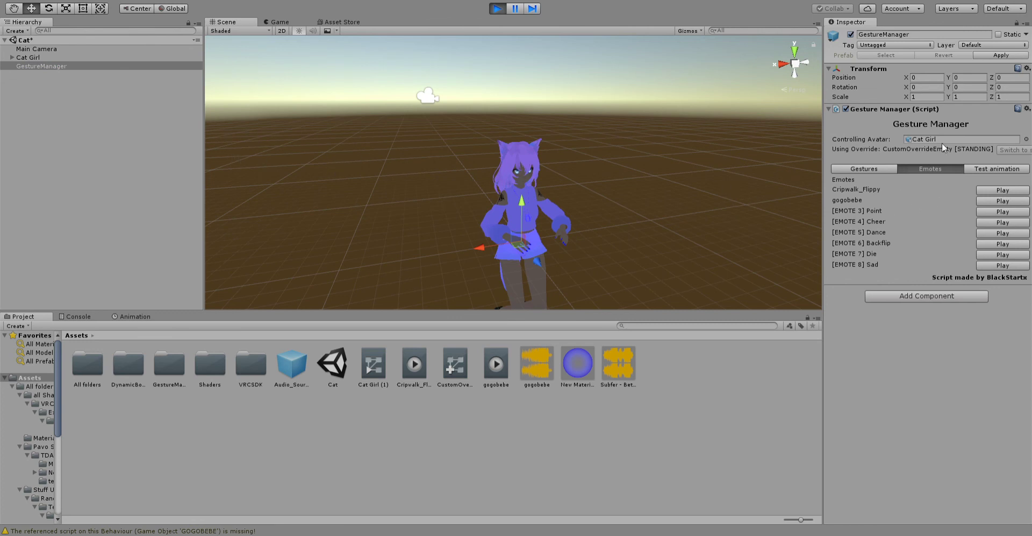
Inspect the Cat Girl avatar's pose in play mode from several angles and distances
left_click(38, 65)
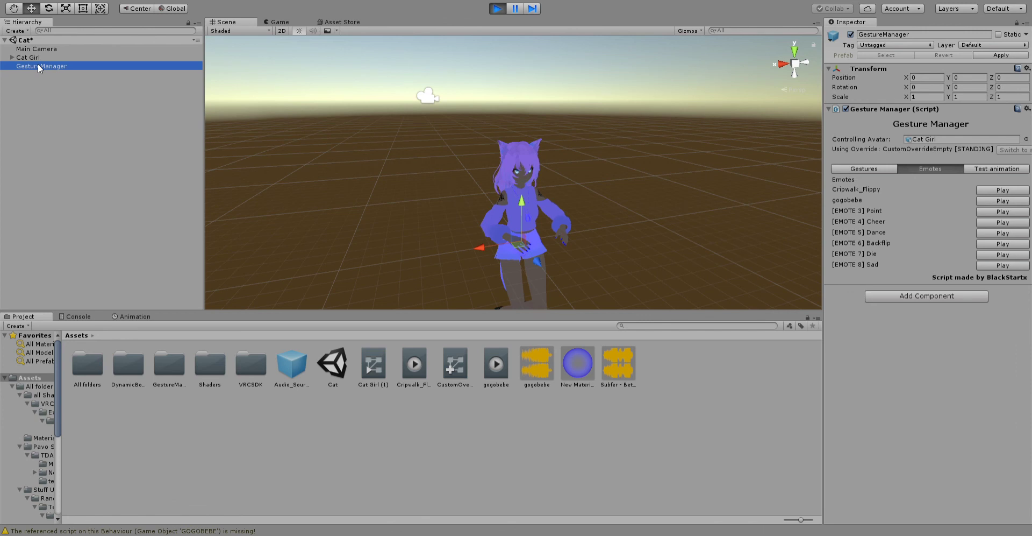
scroll(679, 199, "up", 5)
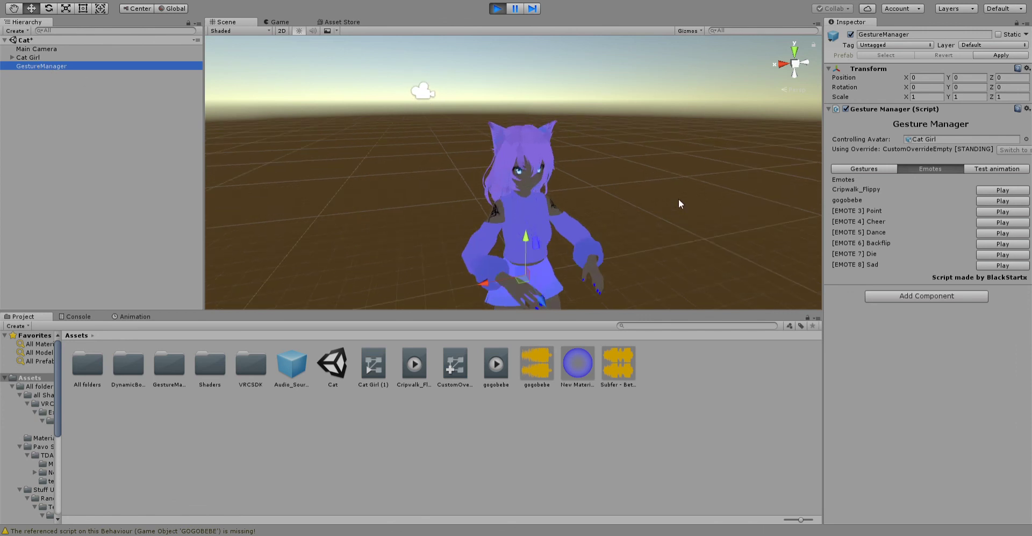
scroll(661, 194, "down", 8)
middle_click_drag(510, 185, 509, 162)
scroll(393, 140, "up", 4)
right_click_drag(387, 139, 511, 148)
middle_click_drag(511, 148, 748, 161)
right_click_drag(747, 161, 592, 147)
middle_click_drag(592, 147, 485, 139)
scroll(485, 138, "down", 3)
right_click_drag(649, 176, 467, 169)
scroll(489, 168, "down", 5)
middle_click_drag(511, 167, 457, 138)
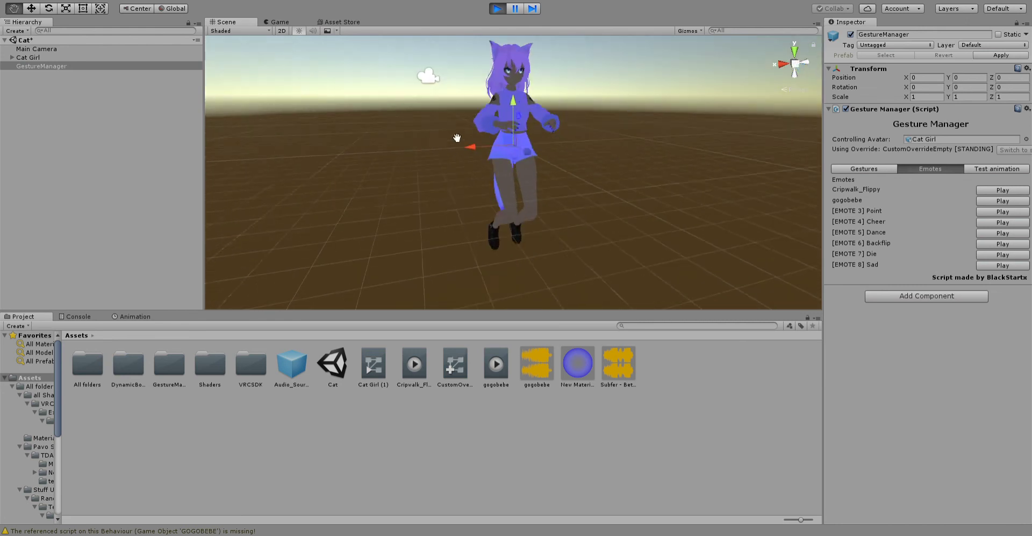
middle_click_drag(592, 161, 605, 196)
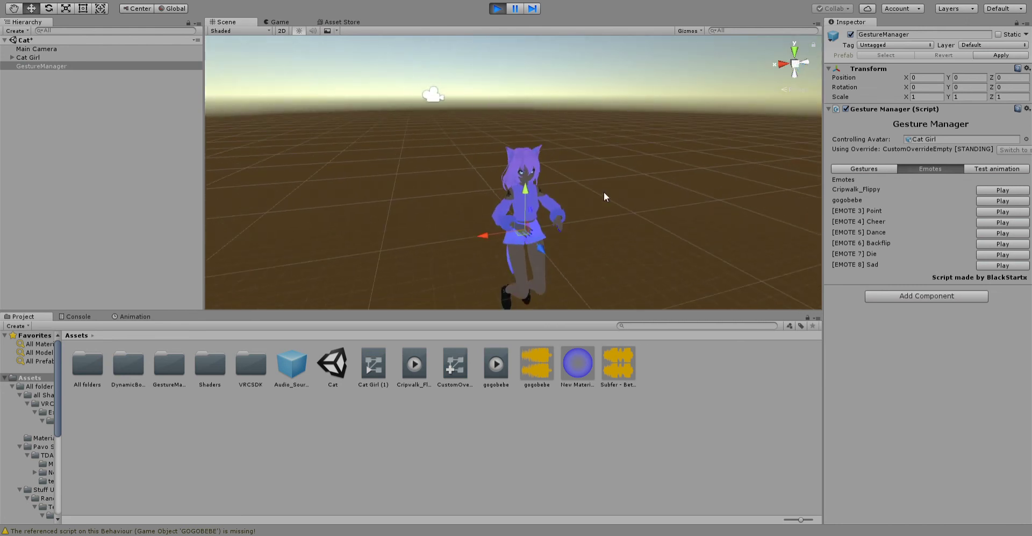
Test the gogobebe and Cripwalk_Flippy emotes on the avatar with GestureManager, and exit play mode
left_click(1012, 201)
scroll(421, 132, "up", 2)
middle_click_drag(421, 132, 420, 164)
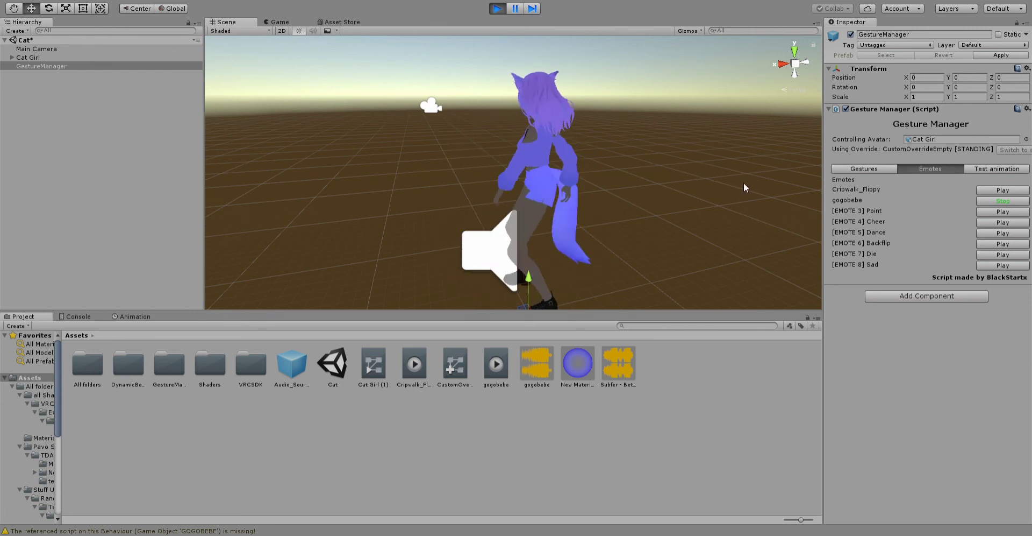
left_click(1002, 201)
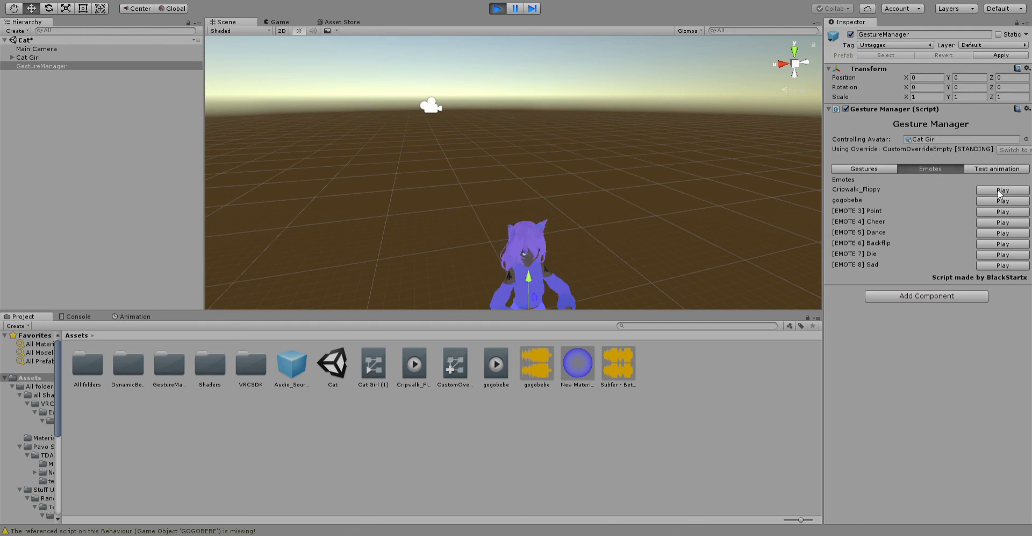
left_click(1002, 190)
left_click_drag(606, 152, 748, 159, "alt")
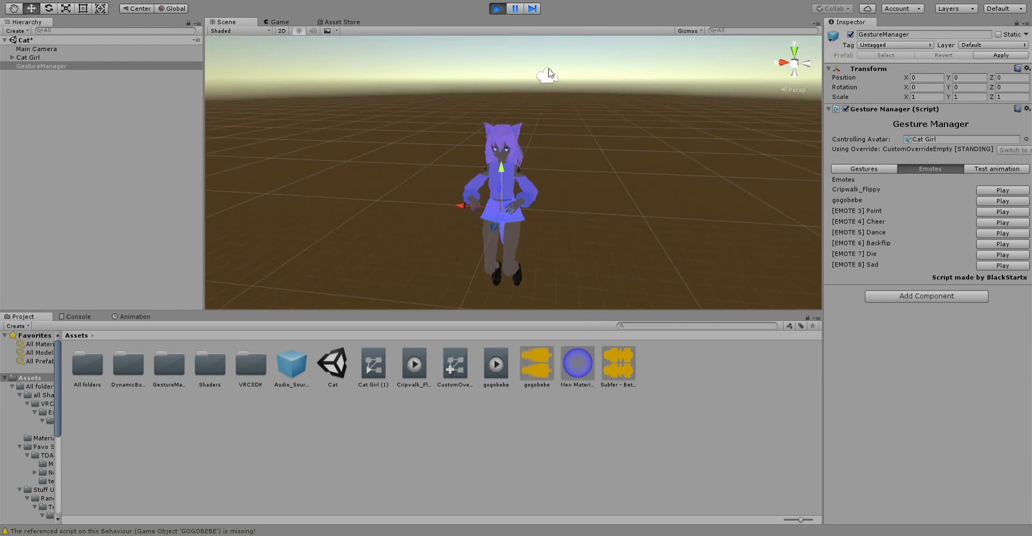
key("ctrl+p")
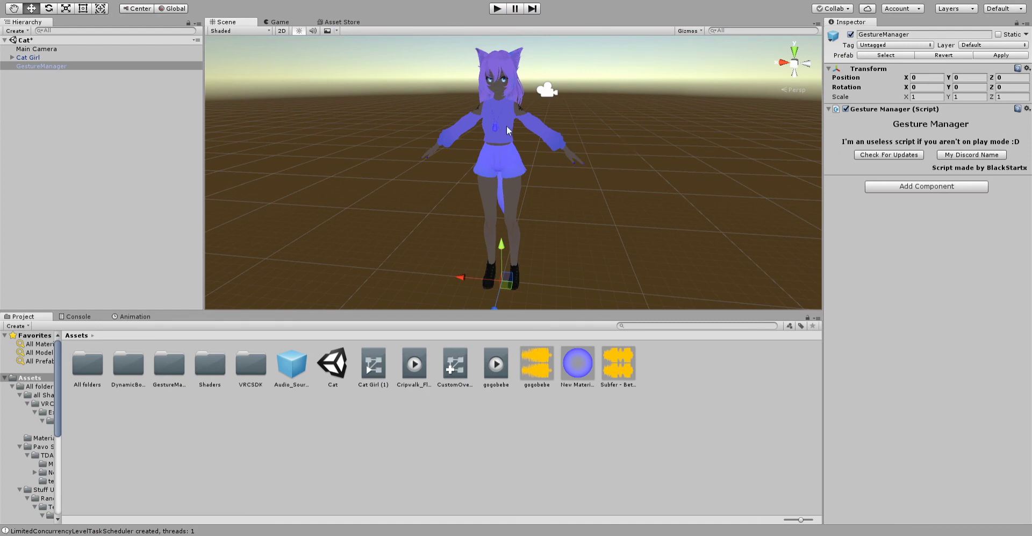
right_click_drag(507, 129, 512, 102)
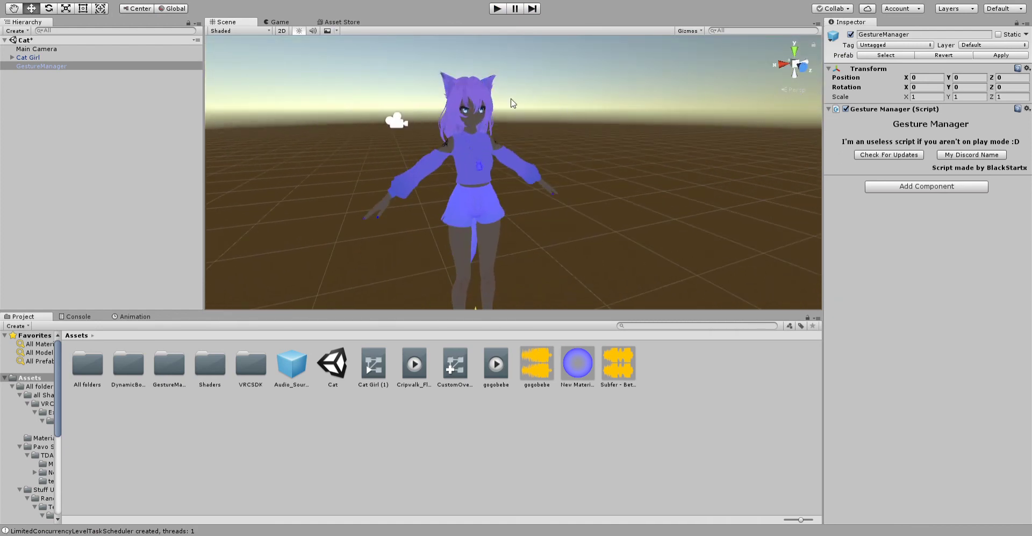